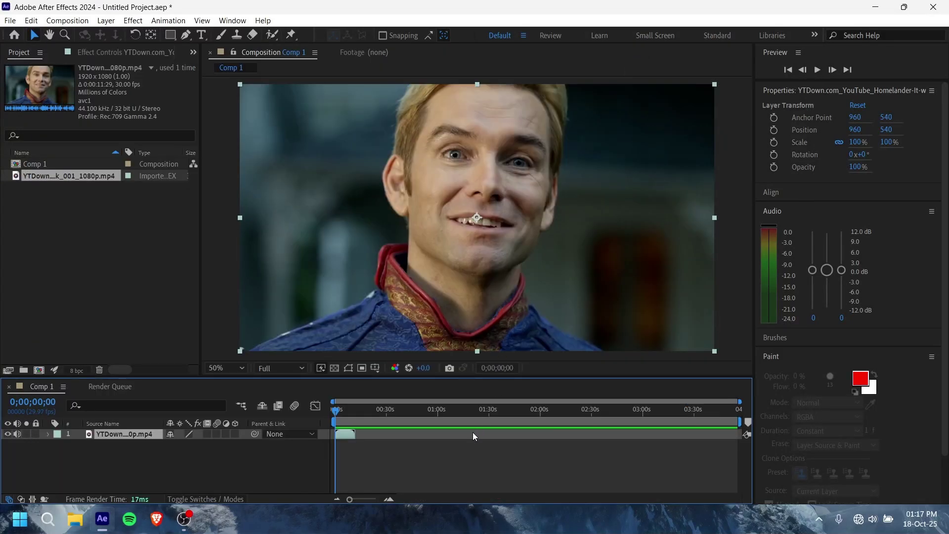
- Clear the clip layer and project footage selections and focus the timeline
{"action": "scroll", "coordinate": [488, 287], "scroll_direction": "down", "scroll_amount": 2}
{"action": "scroll", "coordinate": [489, 287], "scroll_direction": "up", "scroll_amount": 2}
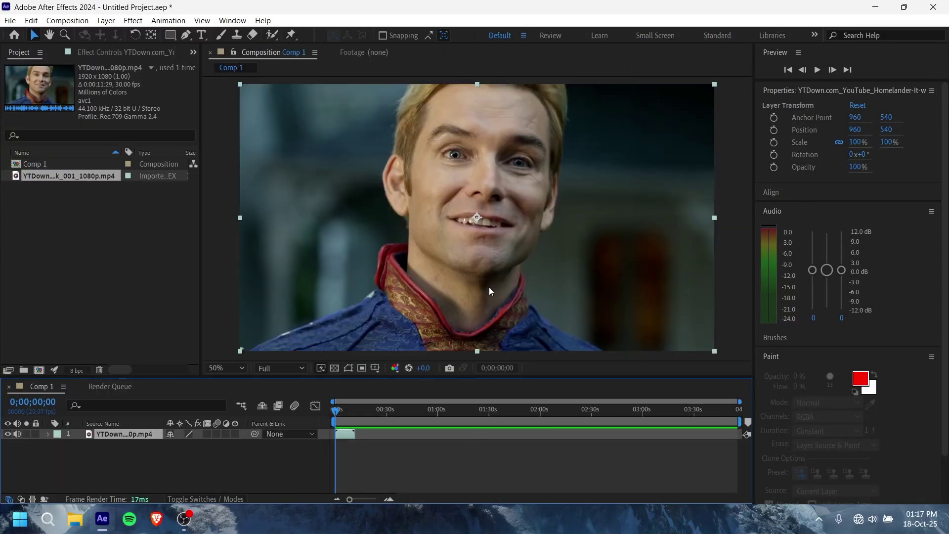
{"action": "left_click", "coordinate": [400, 479]}
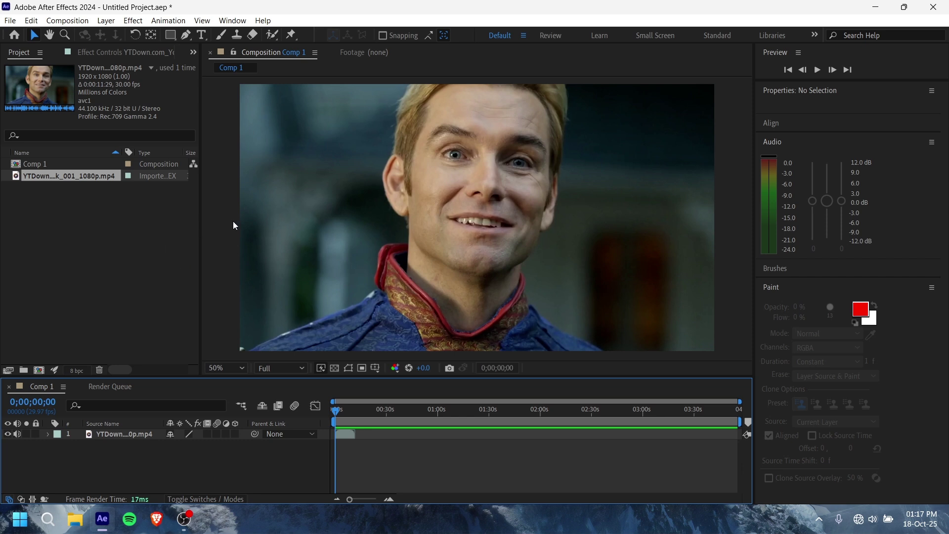
{"action": "left_click", "coordinate": [98, 194]}
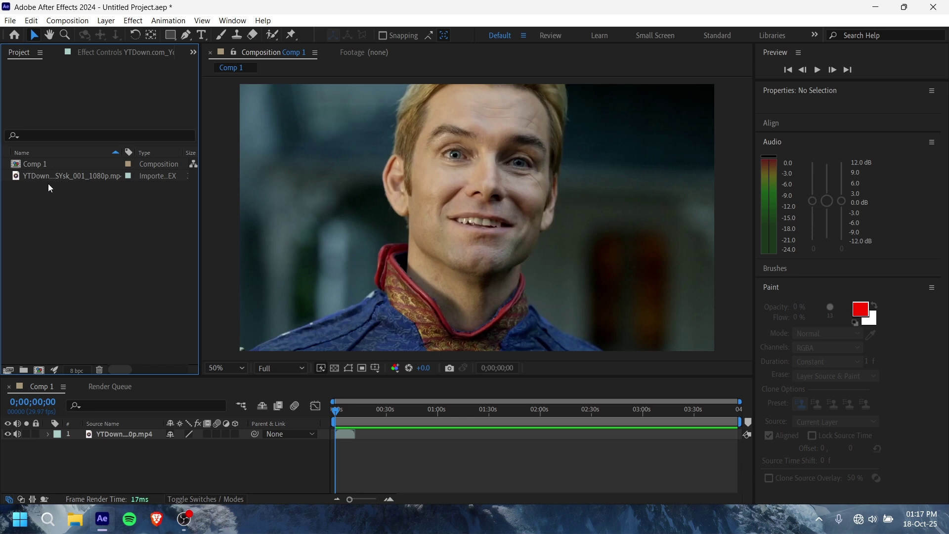
{"action": "left_click", "coordinate": [382, 479]}
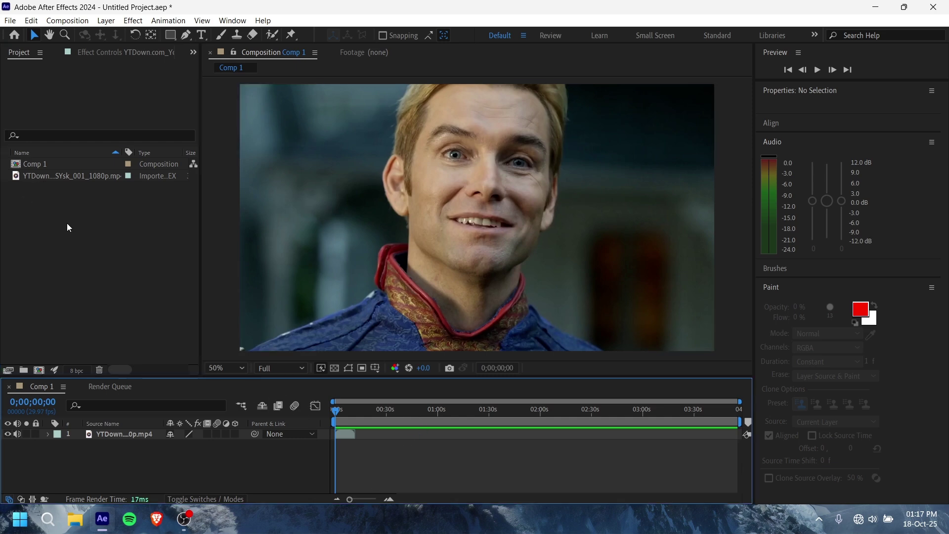
- Open the Hyper Speed V2.jsx script panel from the Window menu
{"action": "left_click", "coordinate": [203, 22]}
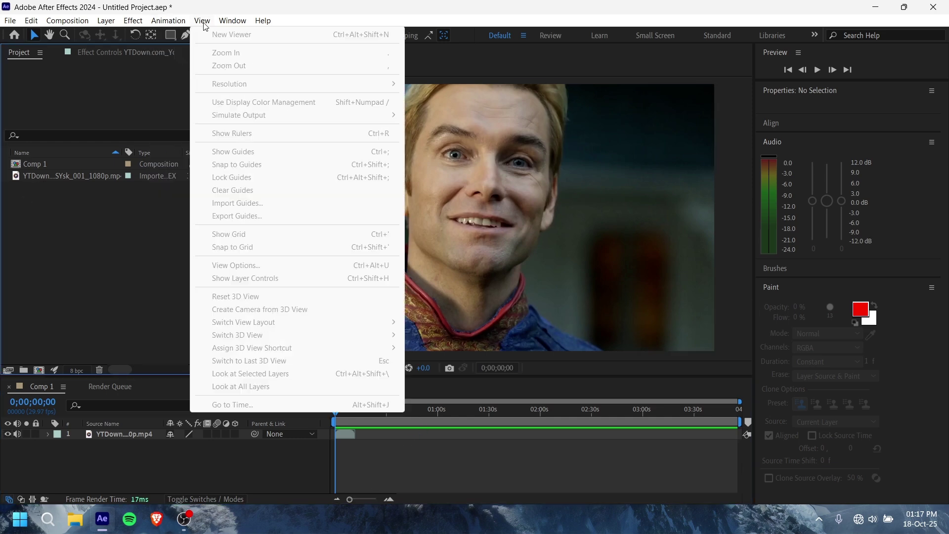
{"action": "mouse_move", "coordinate": [233, 21]}
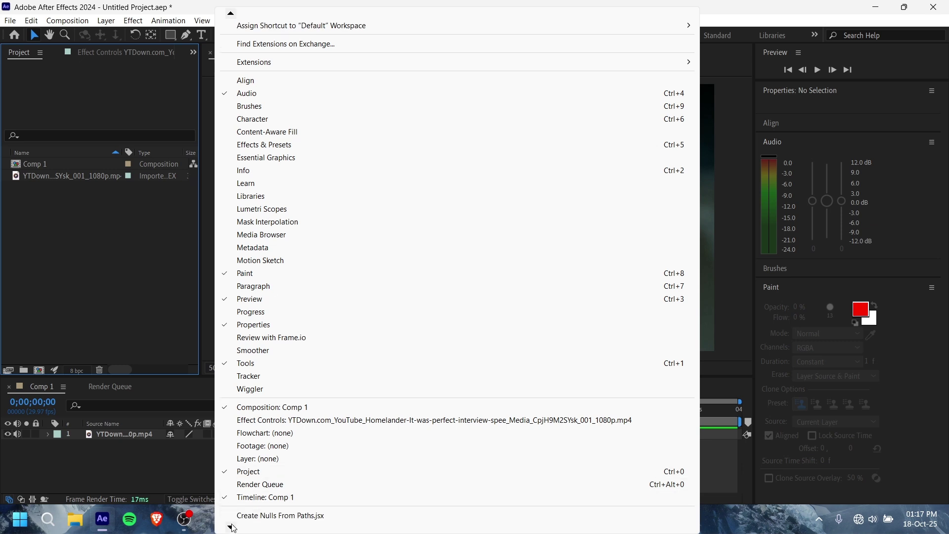
{"action": "left_click", "coordinate": [265, 493]}
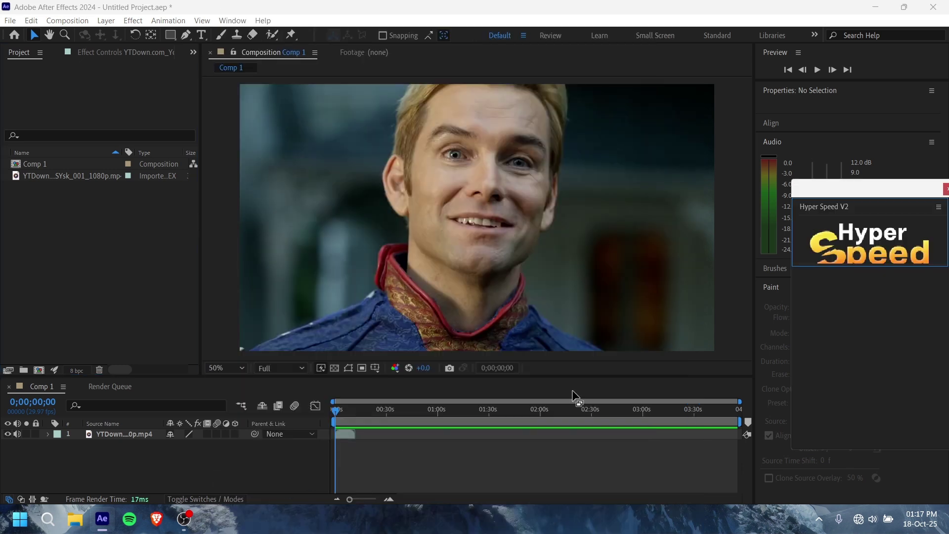
- Resize and reposition the Hyper Speed panel so Start Value 10, End Value 0 and Frame Gap 60 show
{"action": "left_click_drag", "start_coordinate": [851, 267], "coordinate": [856, 468]}
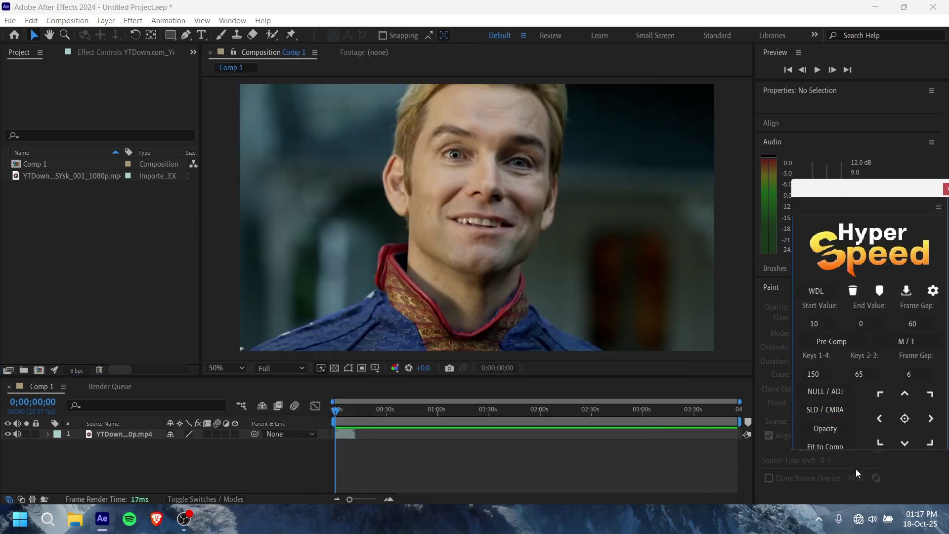
{"action": "left_click_drag", "start_coordinate": [939, 190], "coordinate": [849, 38]}
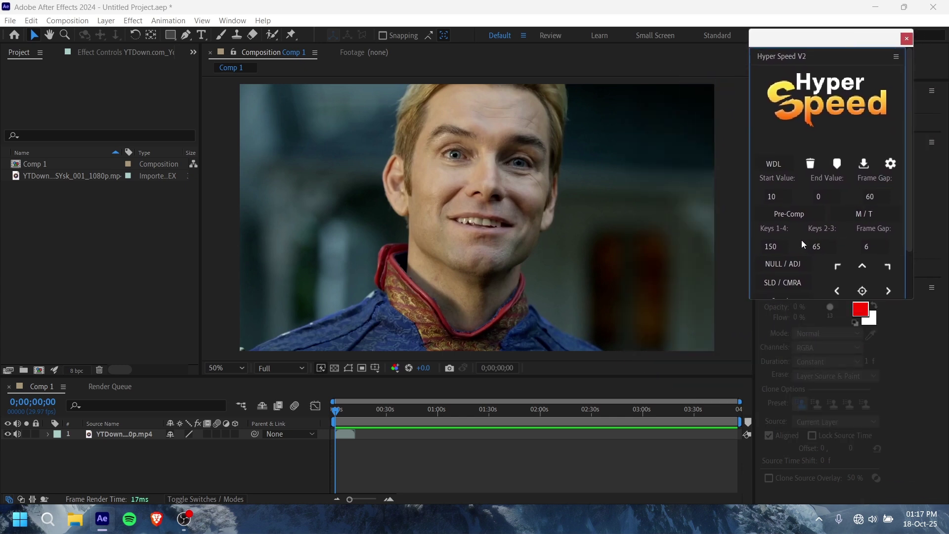
{"action": "scroll", "coordinate": [804, 244], "scroll_direction": "down", "scroll_amount": 2}
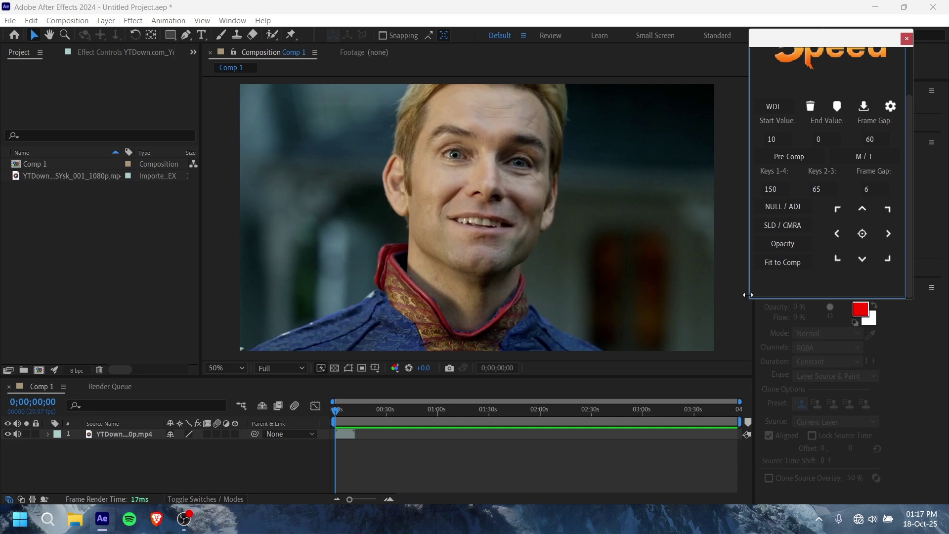
{"action": "left_click_drag", "start_coordinate": [750, 299], "coordinate": [723, 350]}
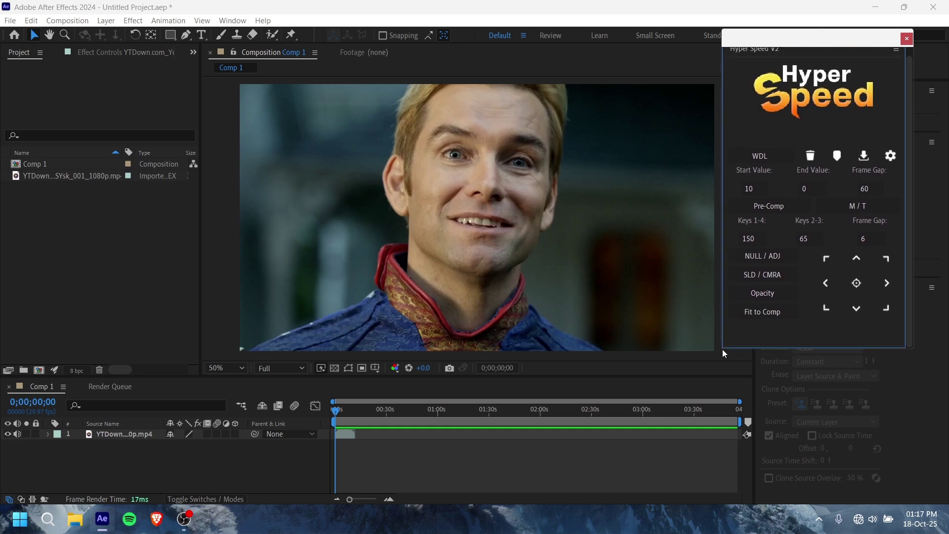
{"action": "left_click_drag", "start_coordinate": [784, 39], "coordinate": [794, 79]}
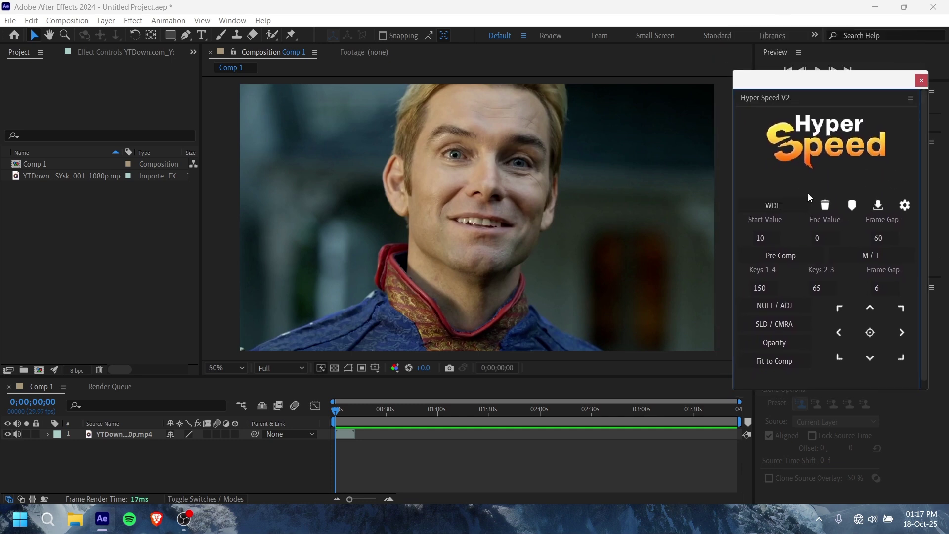
{"action": "scroll", "coordinate": [808, 197], "scroll_direction": "down", "scroll_amount": 1}
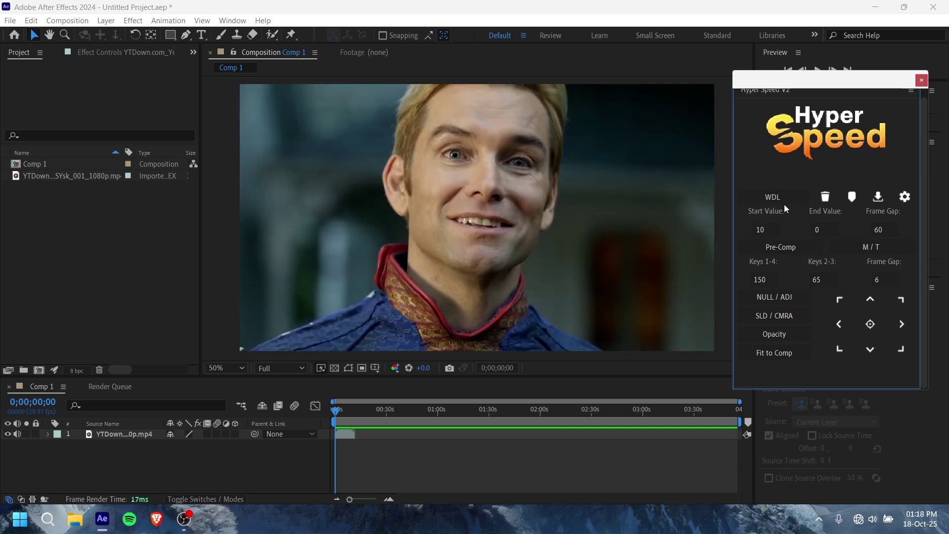
{"action": "left_click", "coordinate": [423, 443]}
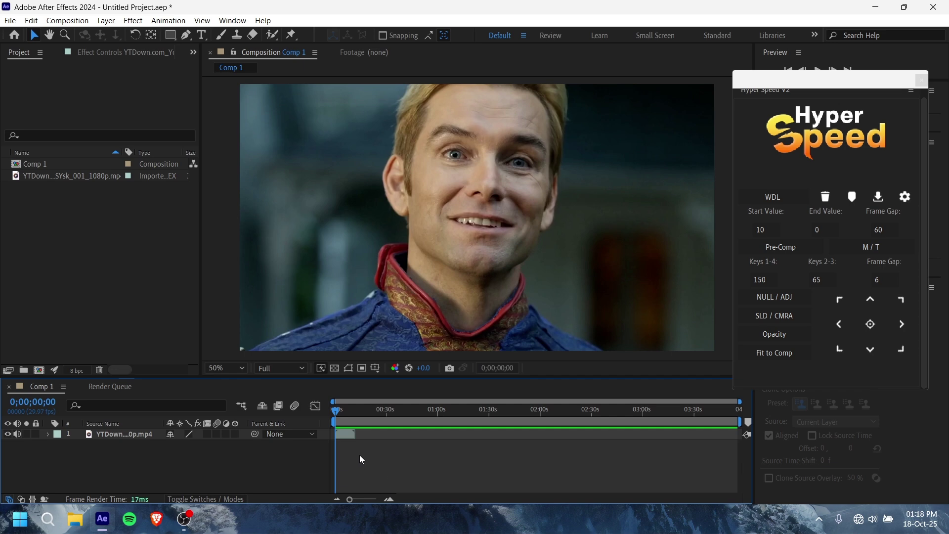
- Add Adjustment Layer 1 above the clip and trim it to end at 0;00;11;17
{"action": "key", "text": "ctrl+alt+y"}
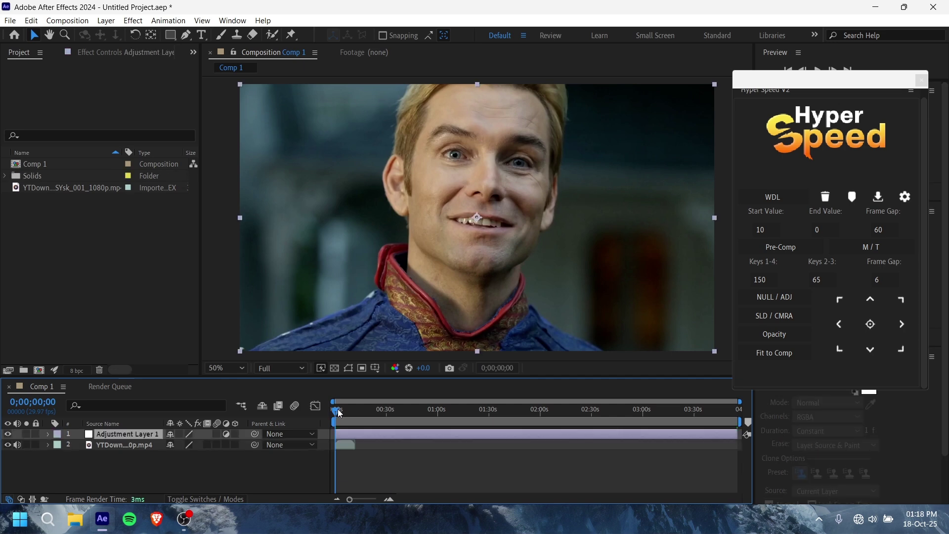
{"action": "left_click_drag", "start_coordinate": [339, 413], "coordinate": [360, 421]}
{"action": "key", "text": "ctrl+shift+d"}
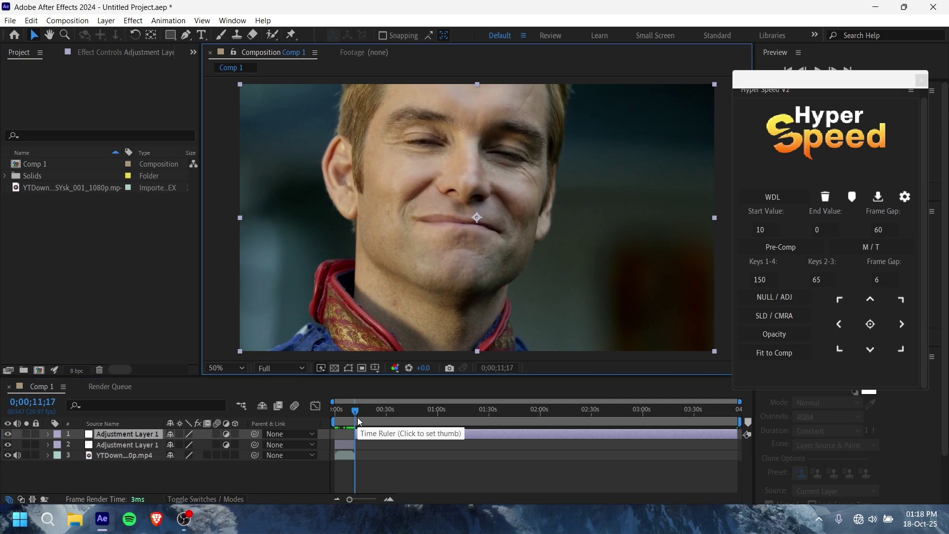
{"action": "left_click", "coordinate": [370, 433]}
{"action": "key", "text": "Delete"}
{"action": "left_click_drag", "start_coordinate": [356, 408], "coordinate": [304, 422]}
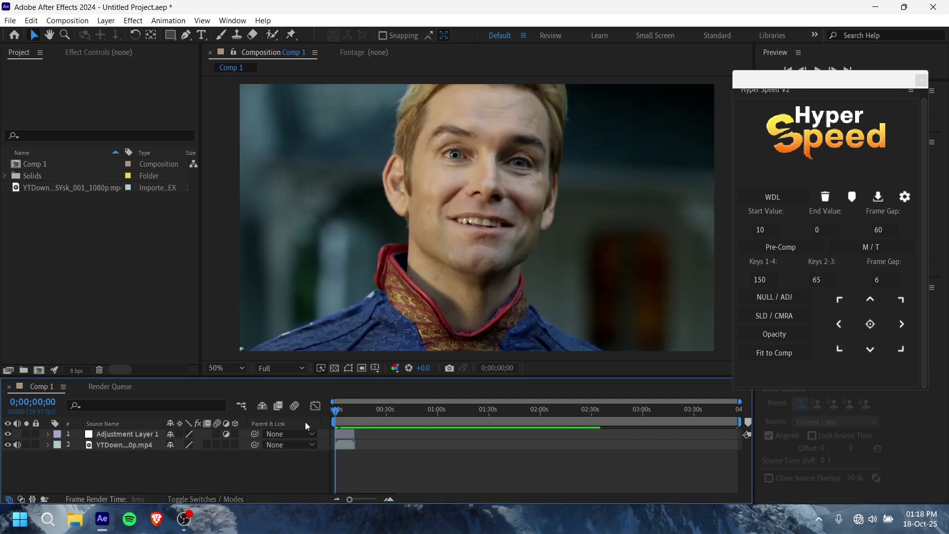
- Apply the 4k color correction preset to Adjustment Layer 1
{"action": "left_click", "coordinate": [345, 434]}
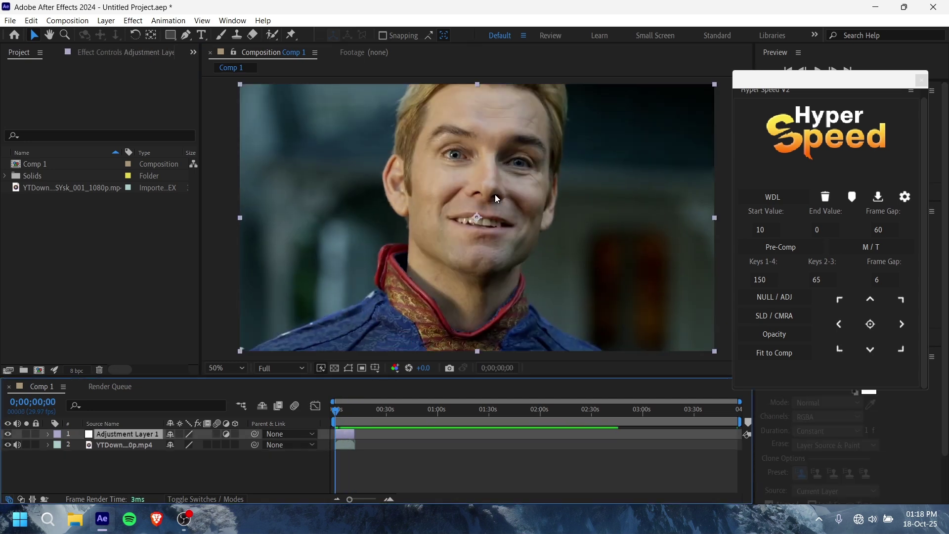
{"action": "left_click", "coordinate": [879, 197]}
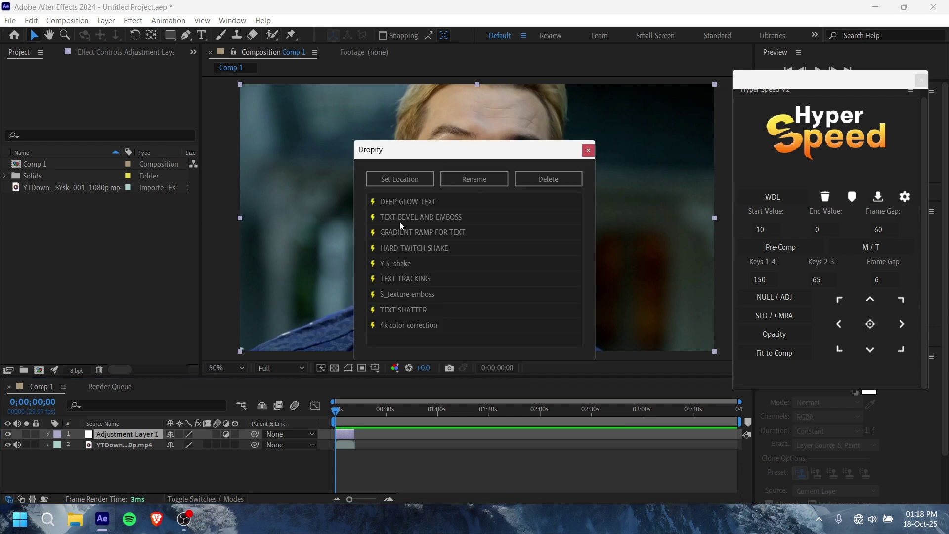
{"action": "left_click", "coordinate": [393, 327]}
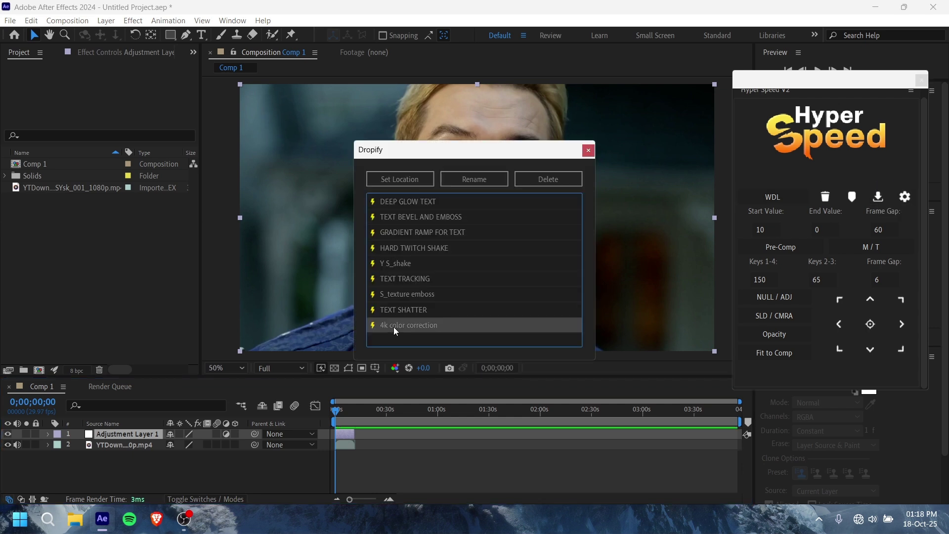
{"action": "left_click", "coordinate": [588, 150]}
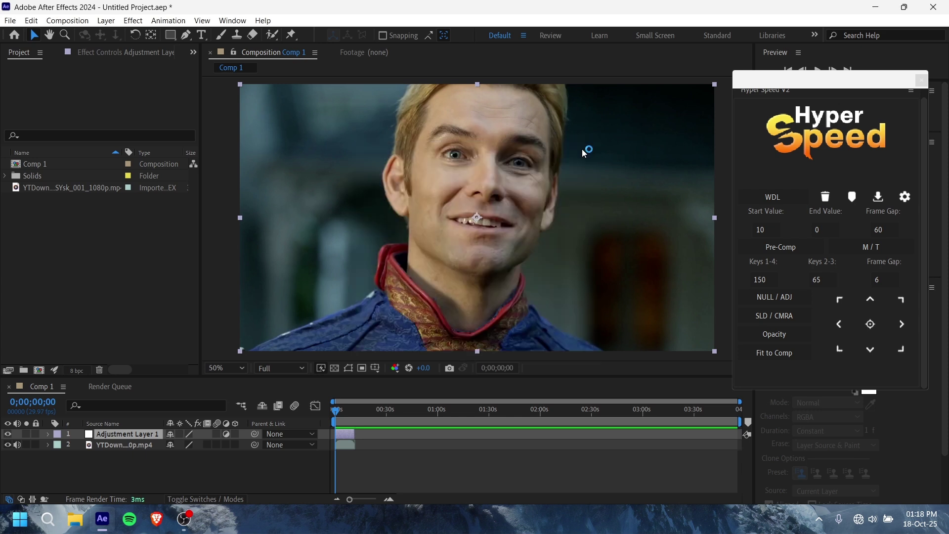
- Check the effect at 0;00;04;21, then delete Adjustment Layer 1
{"action": "scroll", "coordinate": [478, 257], "scroll_direction": "down", "scroll_amount": 2}
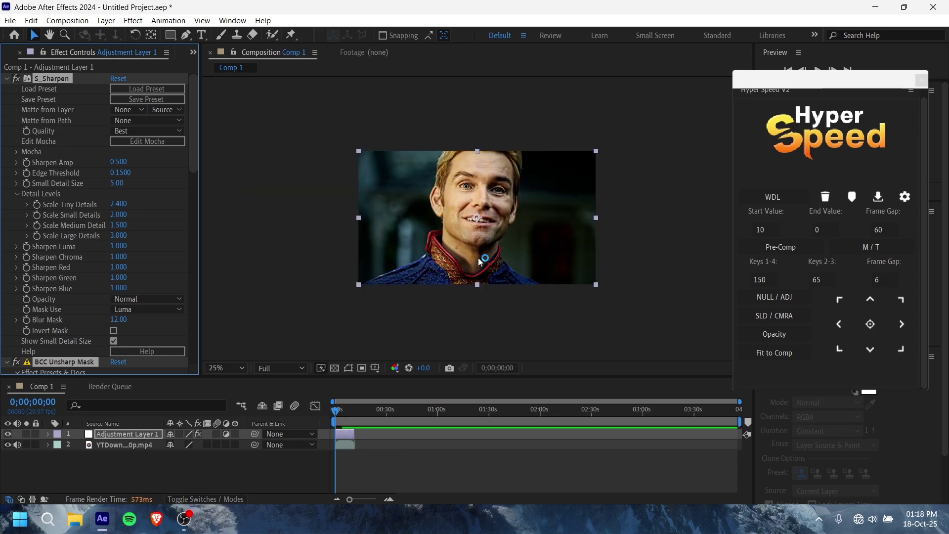
{"action": "left_click", "coordinate": [381, 443]}
{"action": "left_click", "coordinate": [344, 414]}
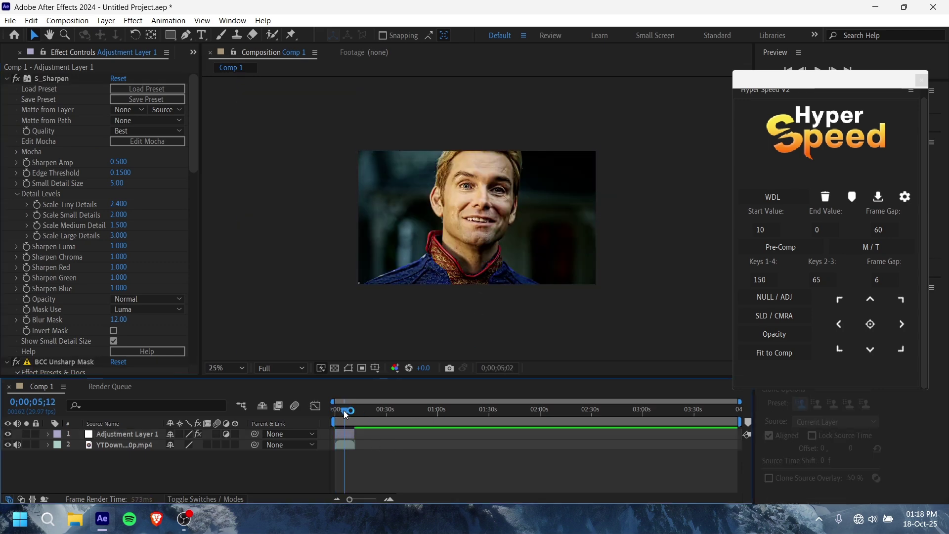
{"action": "left_click_drag", "start_coordinate": [344, 413], "coordinate": [310, 425]}
{"action": "left_click", "coordinate": [346, 435]}
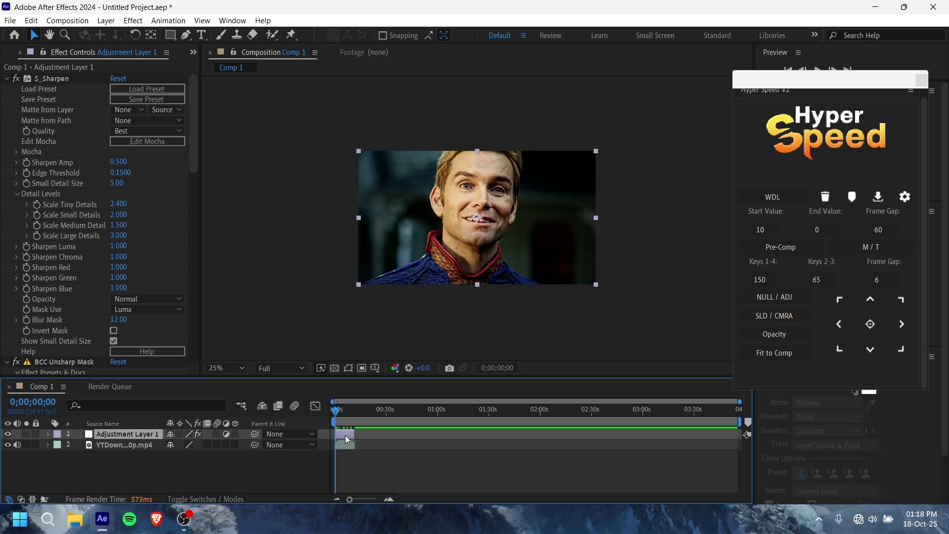
{"action": "key", "text": "Delete"}
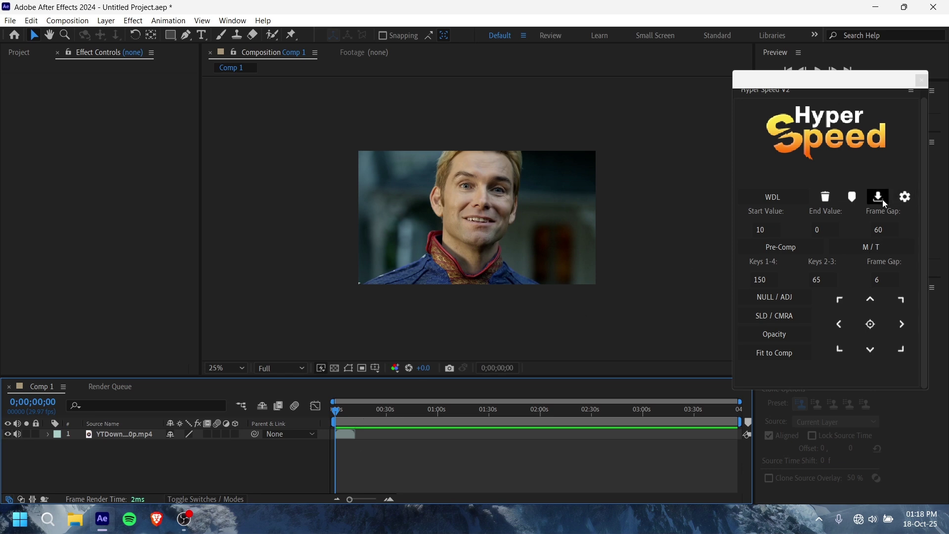
- Point the Dropify preset list to the Documents > AE HYPERSPEED PRESETS folder
{"action": "left_click", "coordinate": [883, 199]}
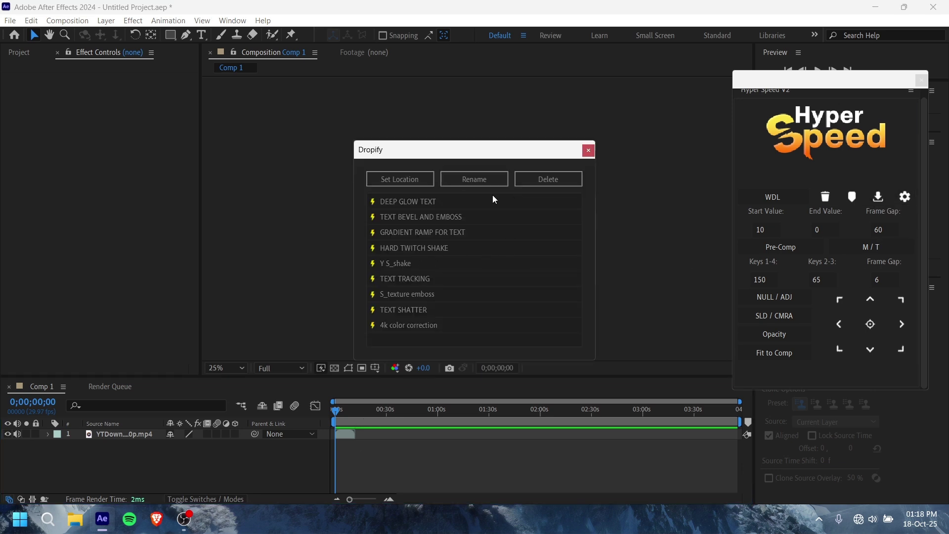
{"action": "left_click", "coordinate": [414, 180]}
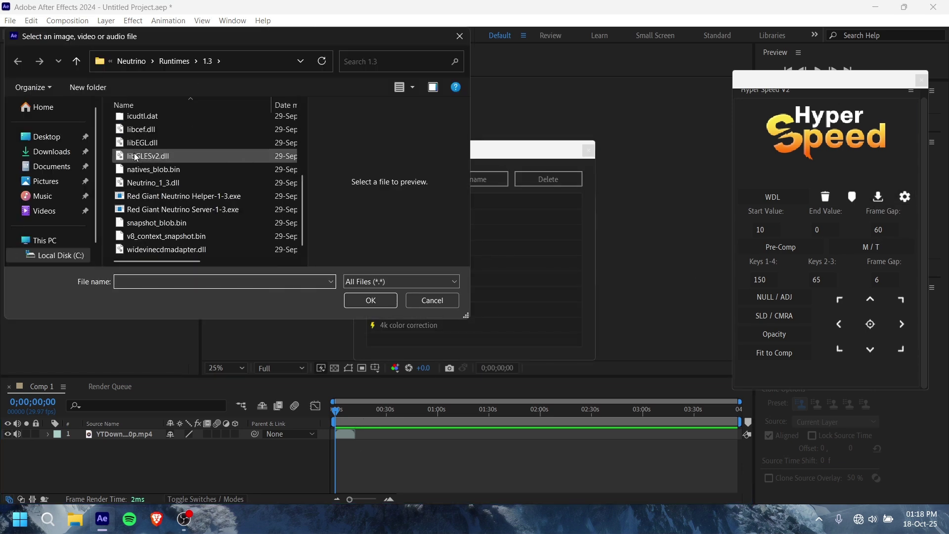
{"action": "left_click", "coordinate": [49, 166]}
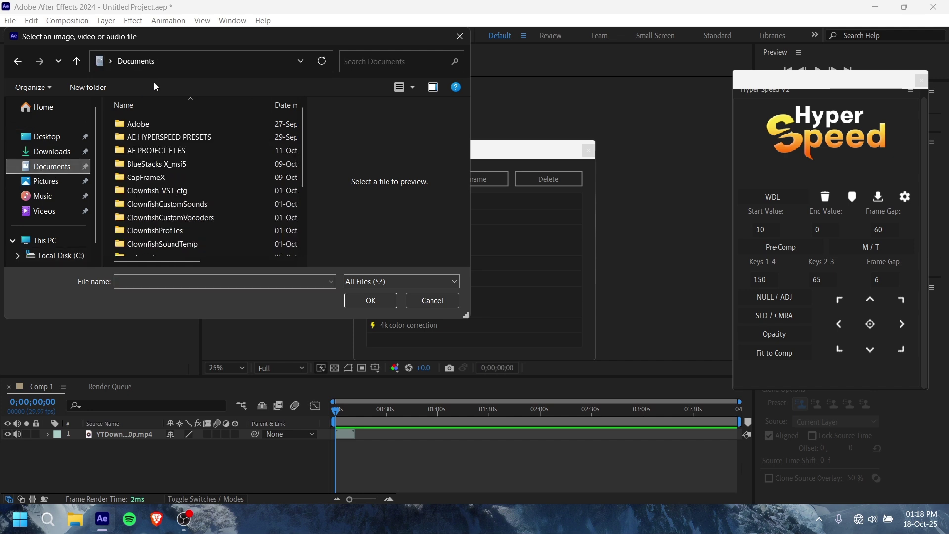
{"action": "double_click", "coordinate": [174, 137]}
{"action": "scroll", "coordinate": [155, 166], "scroll_direction": "right", "scroll_amount": 3}
{"action": "scroll", "coordinate": [156, 167], "scroll_direction": "left", "scroll_amount": 3}
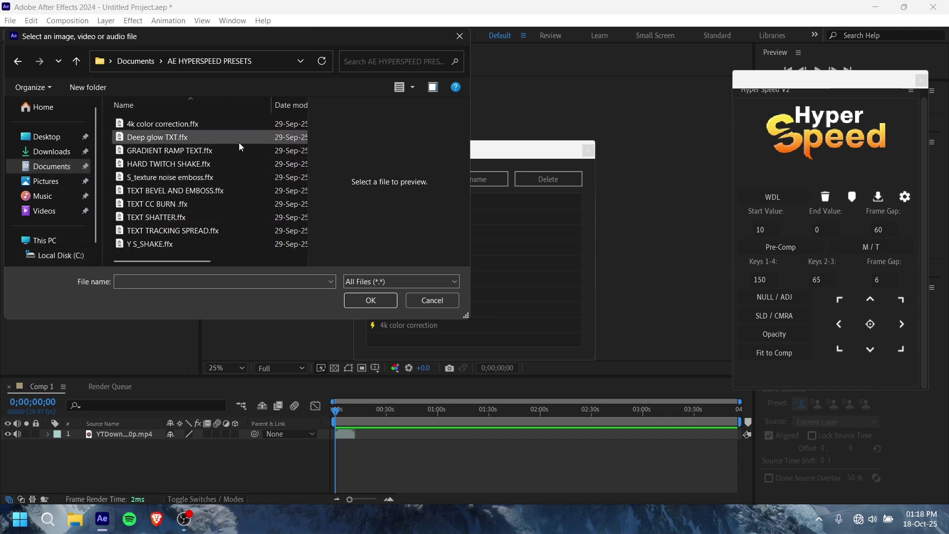
{"action": "key", "text": "Return"}
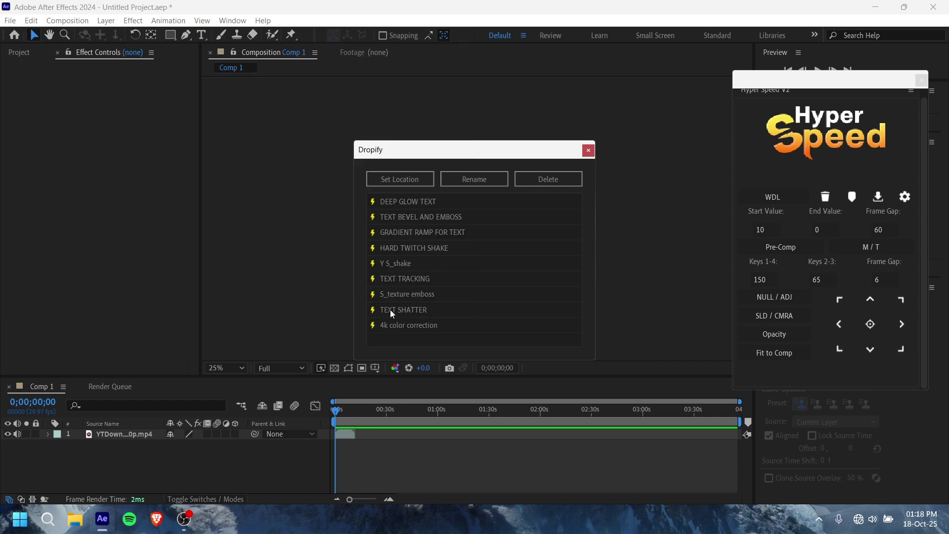
- Apply the Y S_shake preset to the selected clip layer
{"action": "left_click", "coordinate": [396, 262]}
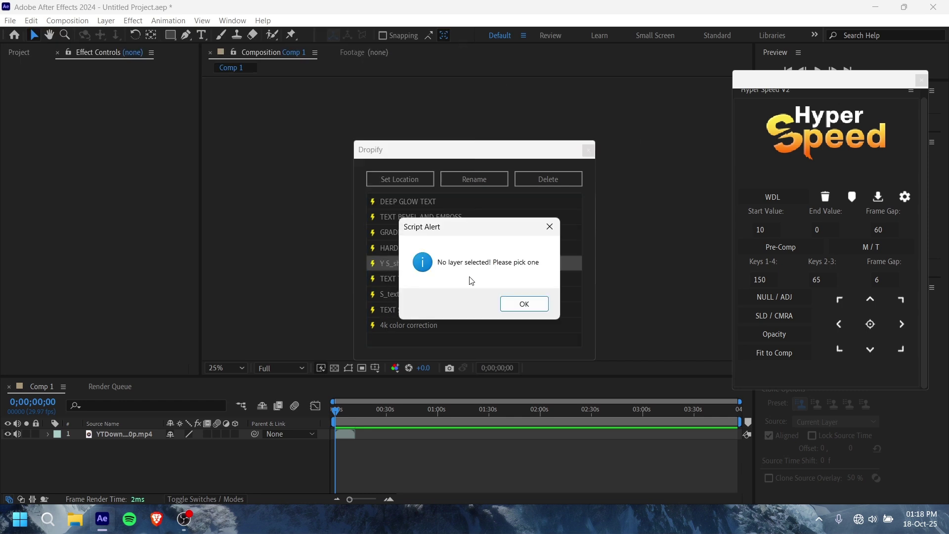
{"action": "left_click", "coordinate": [517, 303]}
{"action": "left_click", "coordinate": [334, 433]}
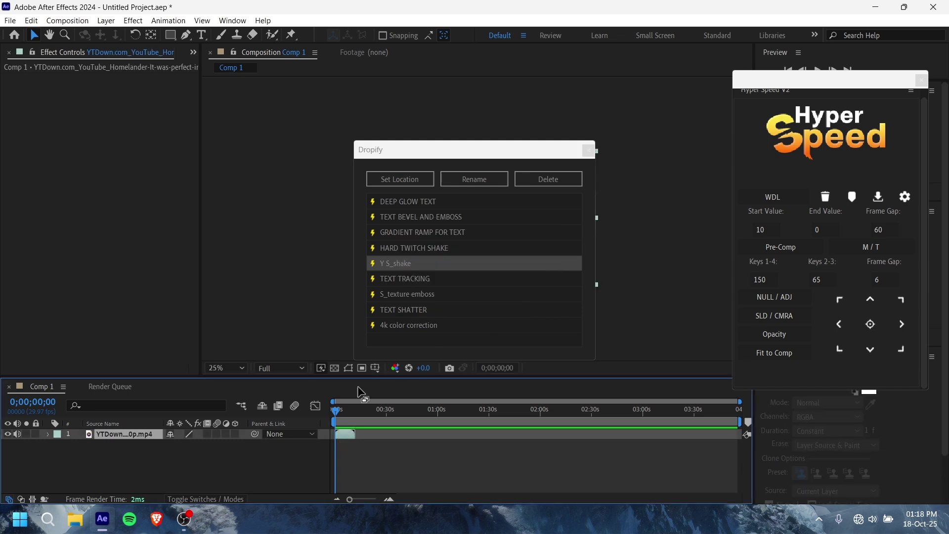
{"action": "left_click", "coordinate": [385, 266]}
{"action": "double_click", "coordinate": [385, 268]}
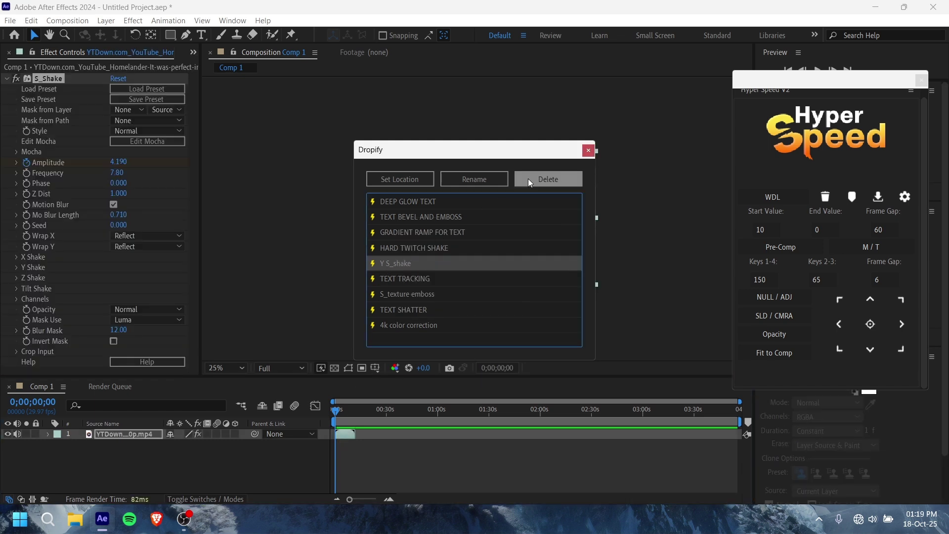
- Close Dropify, preview the shake, and undo the S_Shake effect
{"action": "left_click", "coordinate": [588, 150]}
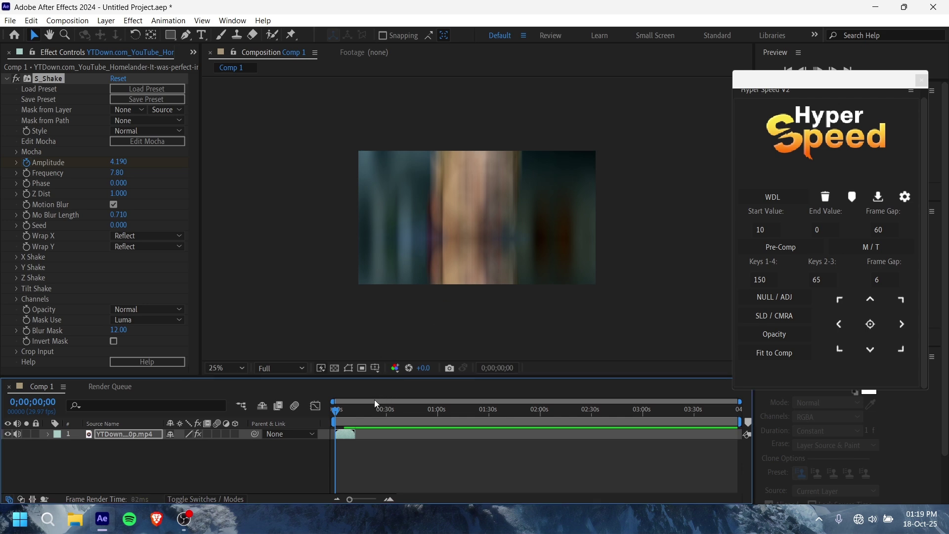
{"action": "key", "text": "space"}
{"action": "key", "text": "space"}
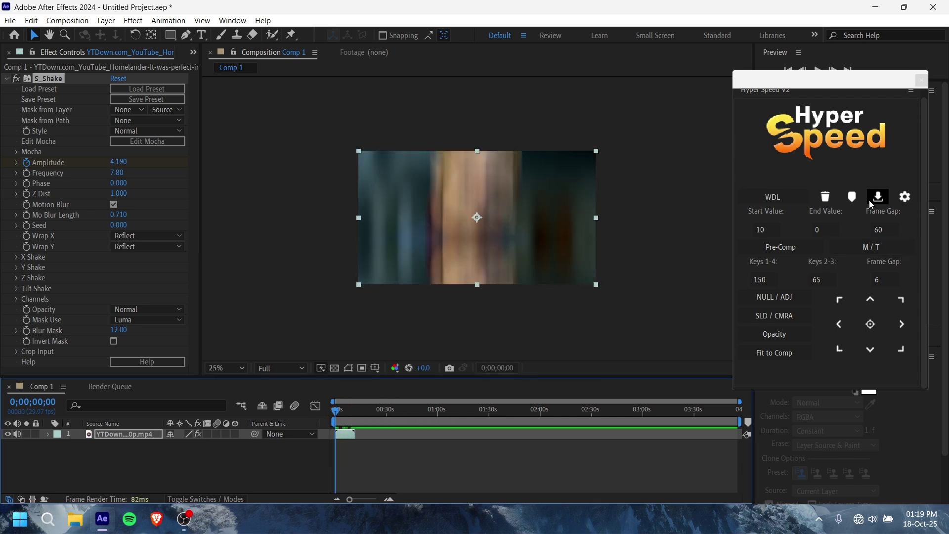
{"action": "key", "text": "ctrl+z"}
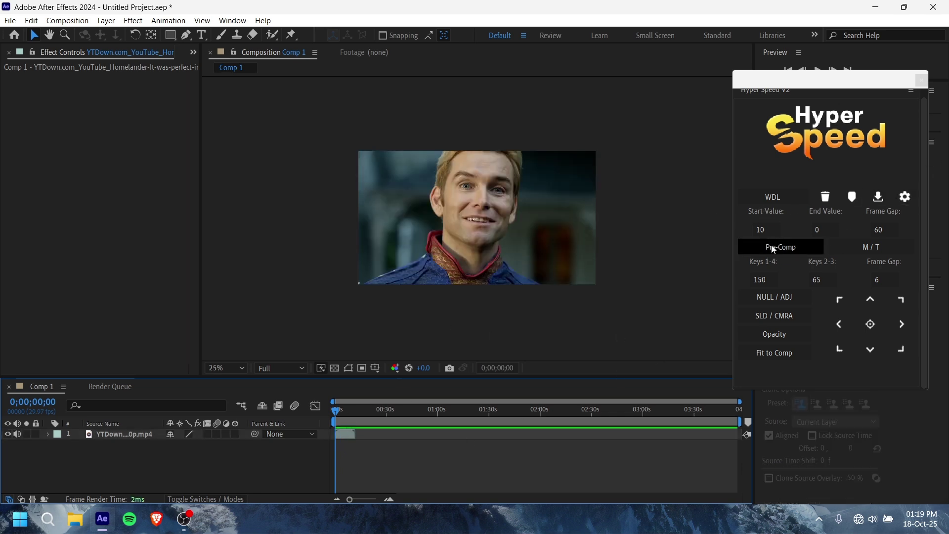
- Test pre-composing the clip layer, then undo the pre-comp
{"action": "left_click", "coordinate": [344, 435]}
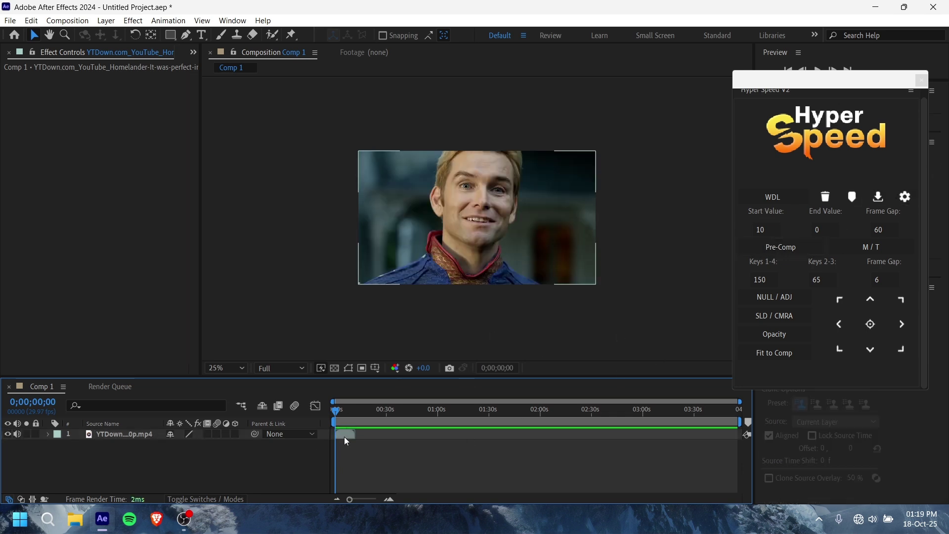
{"action": "left_click", "coordinate": [782, 248]}
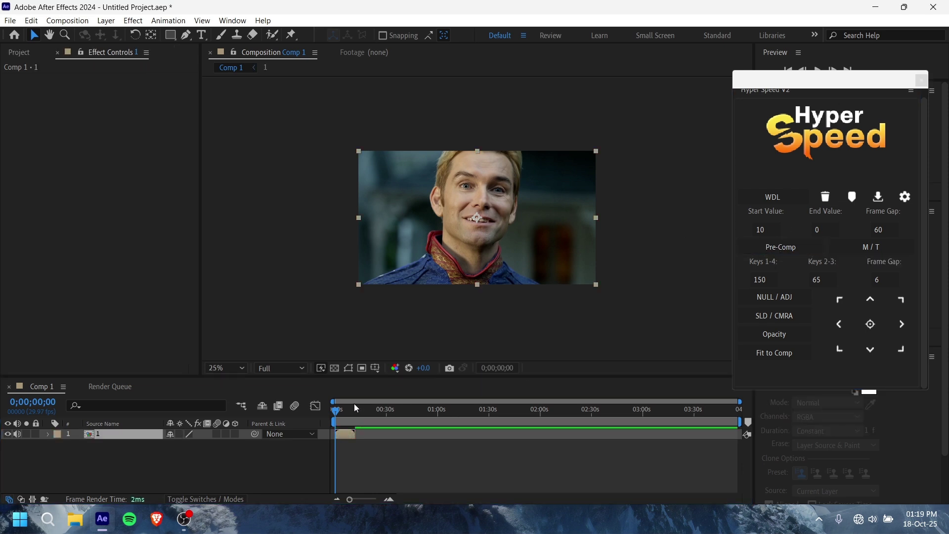
{"action": "left_click_drag", "start_coordinate": [351, 408], "coordinate": [320, 425]}
{"action": "key", "text": "ctrl+z"}
- Duplicate the clip layer with Ctrl+D and shift layer 1 to start later
{"action": "left_click", "coordinate": [359, 485]}
{"action": "left_click", "coordinate": [351, 438]}
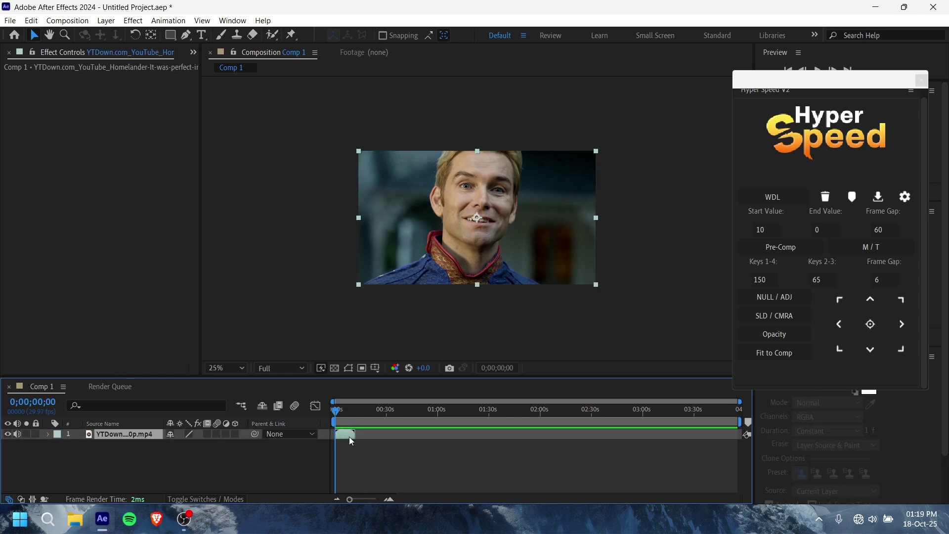
{"action": "left_click", "coordinate": [478, 468]}
{"action": "left_click", "coordinate": [339, 432]}
{"action": "key", "text": "ctrl+s"}
{"action": "left_click", "coordinate": [459, 35]}
{"action": "key", "text": "ctrl+d"}
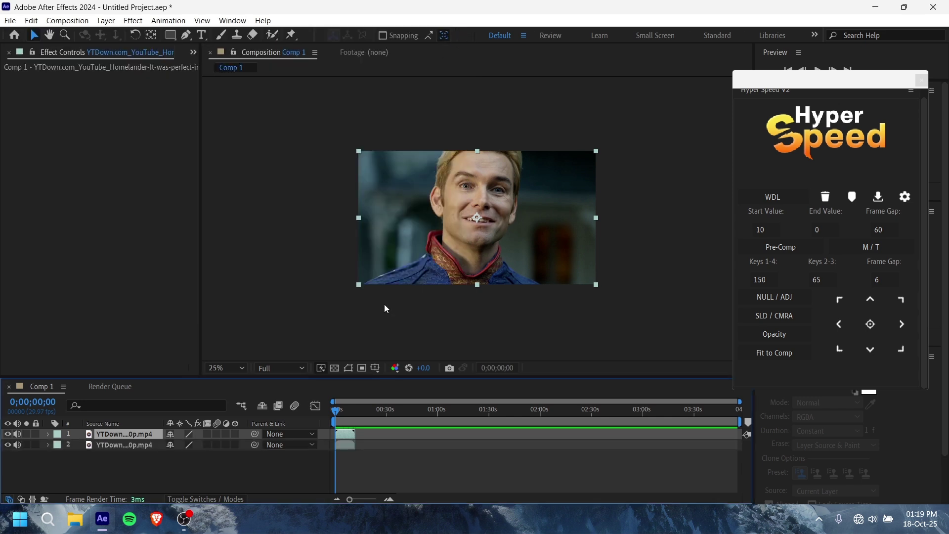
{"action": "left_click_drag", "start_coordinate": [352, 434], "coordinate": [368, 434]}
{"action": "left_click", "coordinate": [367, 461]}
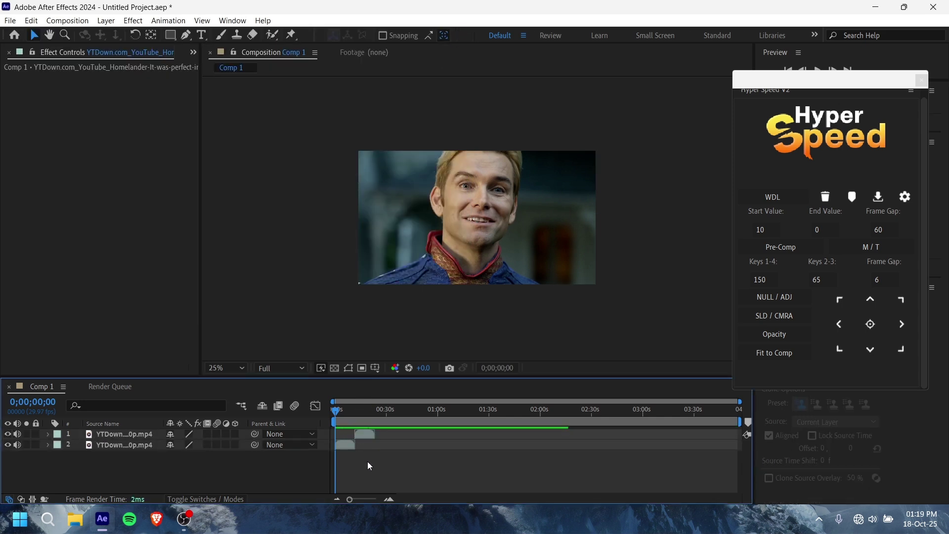
- Test pre-composing both layers together and separately, undoing each attempt
{"action": "key", "text": "ctrl+a"}
{"action": "left_click", "coordinate": [359, 465]}
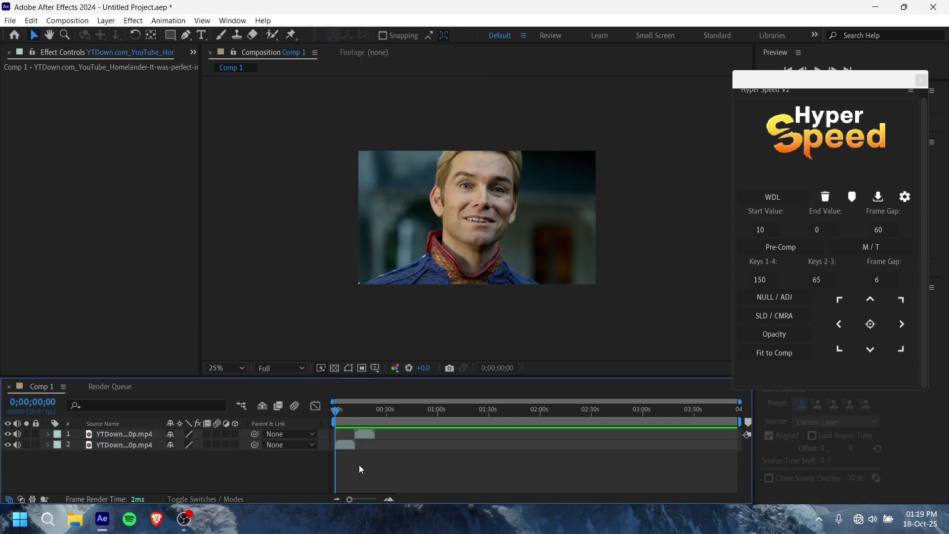
{"action": "key", "text": "ctrl+a"}
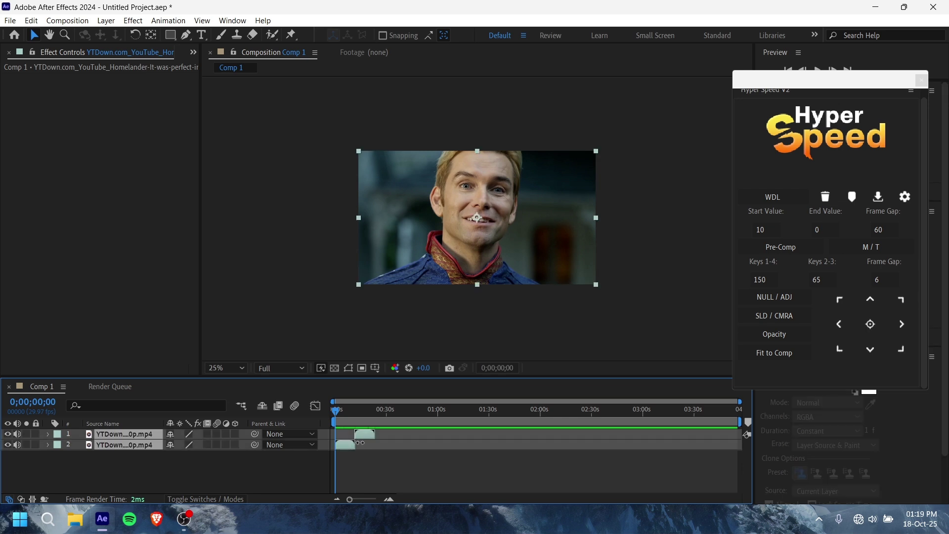
{"action": "left_click", "coordinate": [779, 247], "text": "shift"}
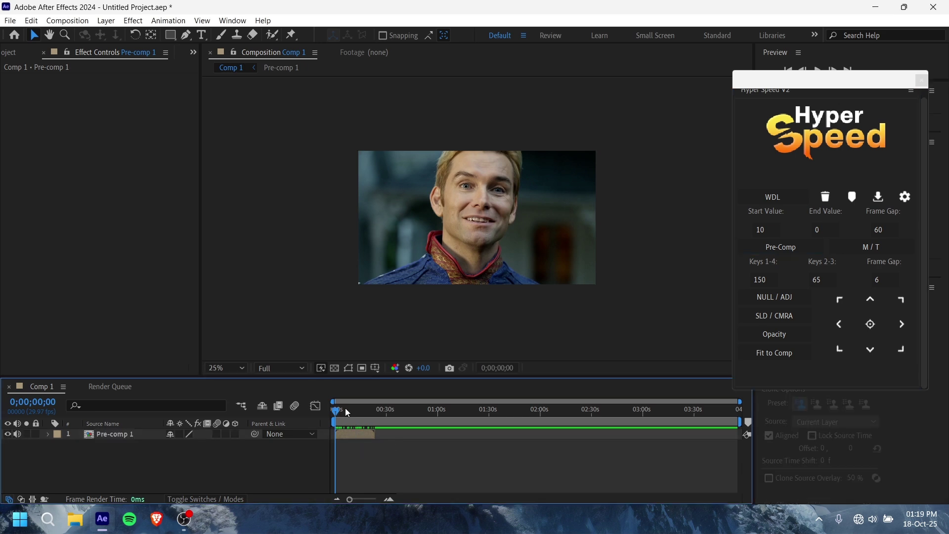
{"action": "key", "text": "ctrl+z"}
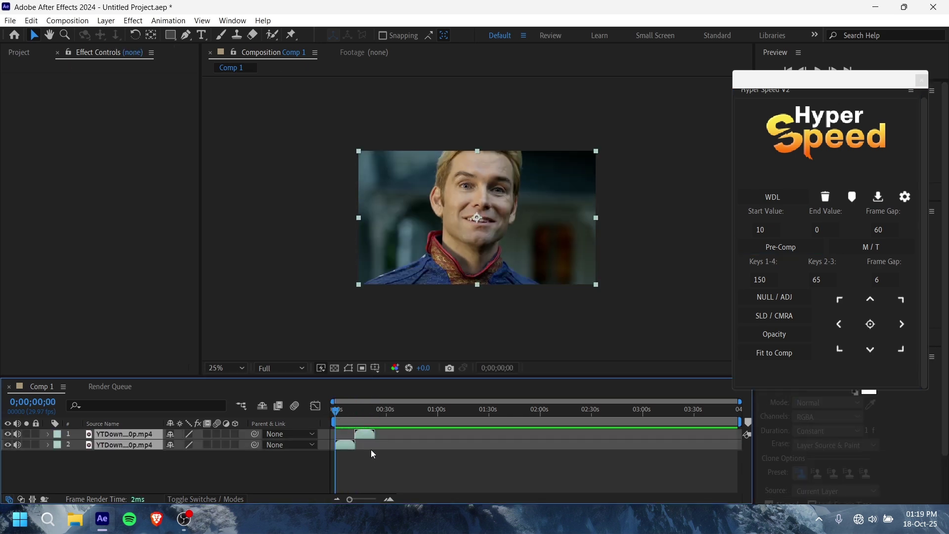
{"action": "left_click", "coordinate": [775, 249]}
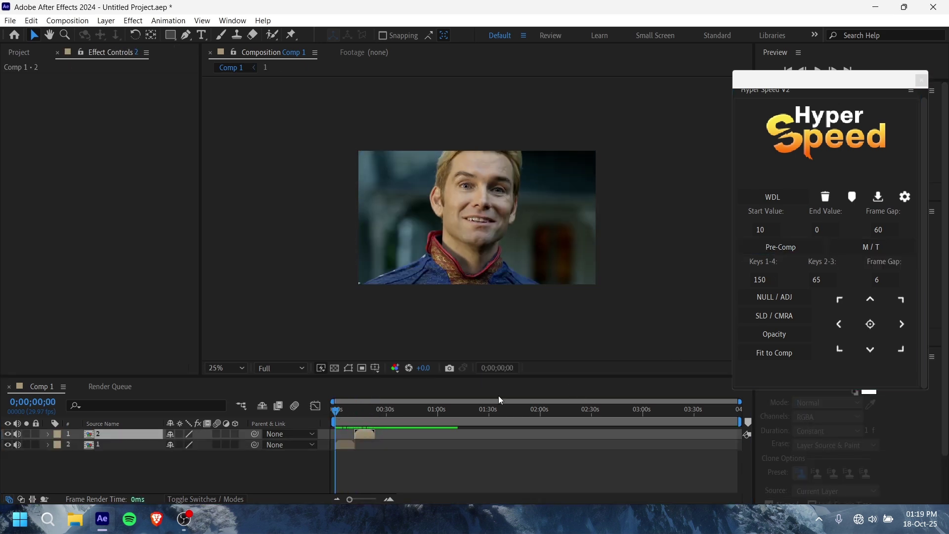
{"action": "key", "text": "space"}
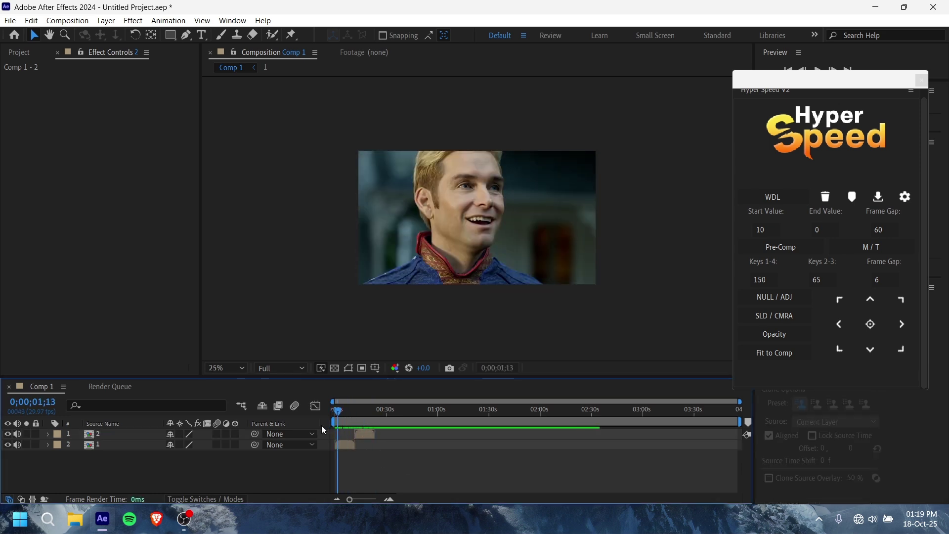
{"action": "key", "text": "ctrl+z"}
{"action": "left_click", "coordinate": [394, 470]}
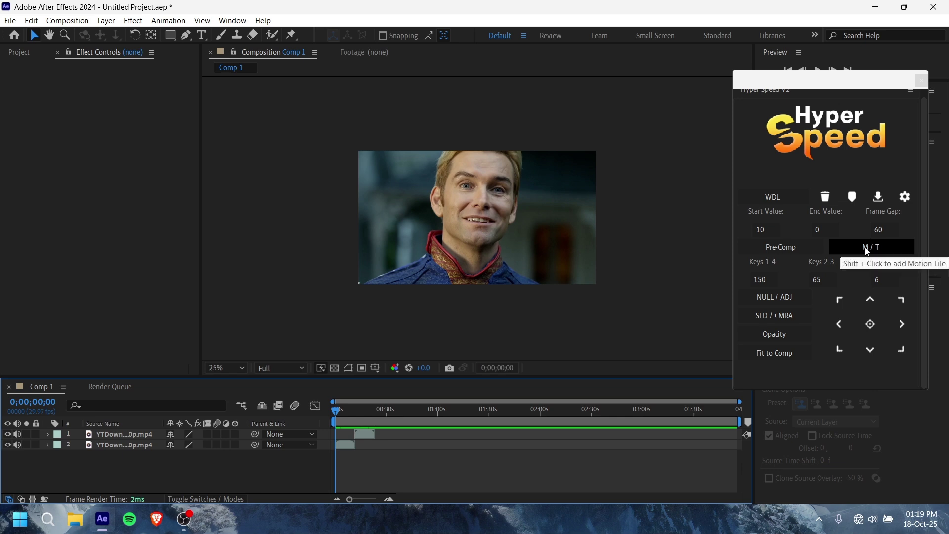
{"action": "left_click", "coordinate": [340, 418]}
- Add a Motion Tile effect to layer 2 via the M/T button
{"action": "left_click", "coordinate": [342, 448]}
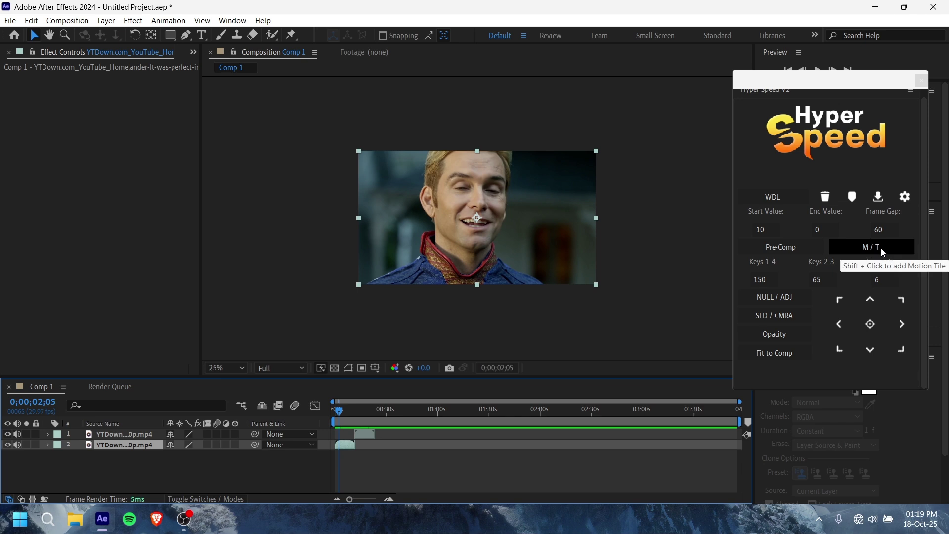
{"action": "left_click", "coordinate": [881, 248]}
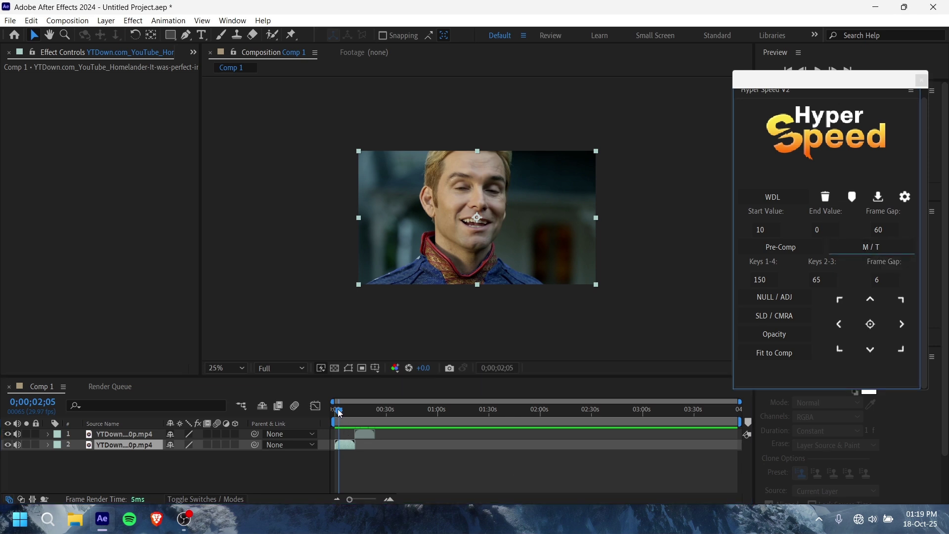
{"action": "left_click", "coordinate": [349, 463]}
{"action": "left_click", "coordinate": [346, 447]}
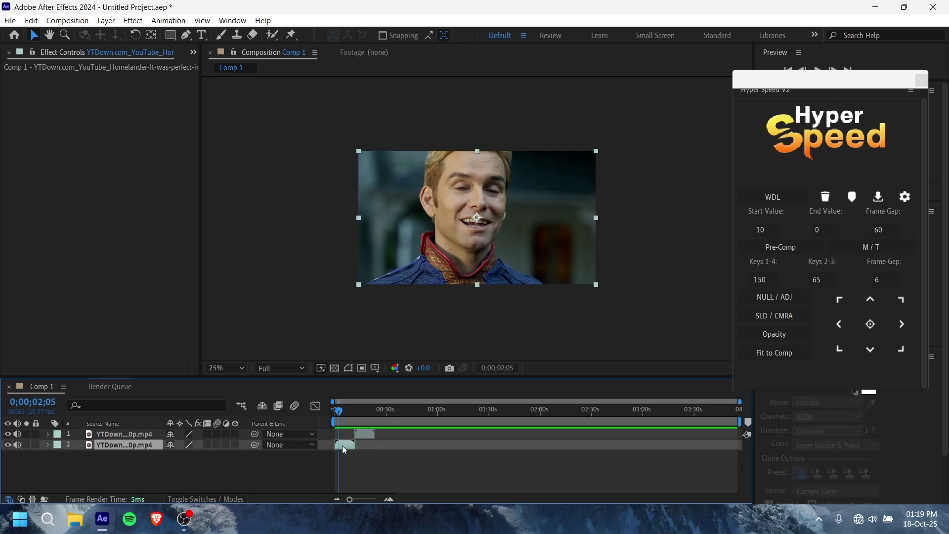
{"action": "left_click", "coordinate": [868, 248]}
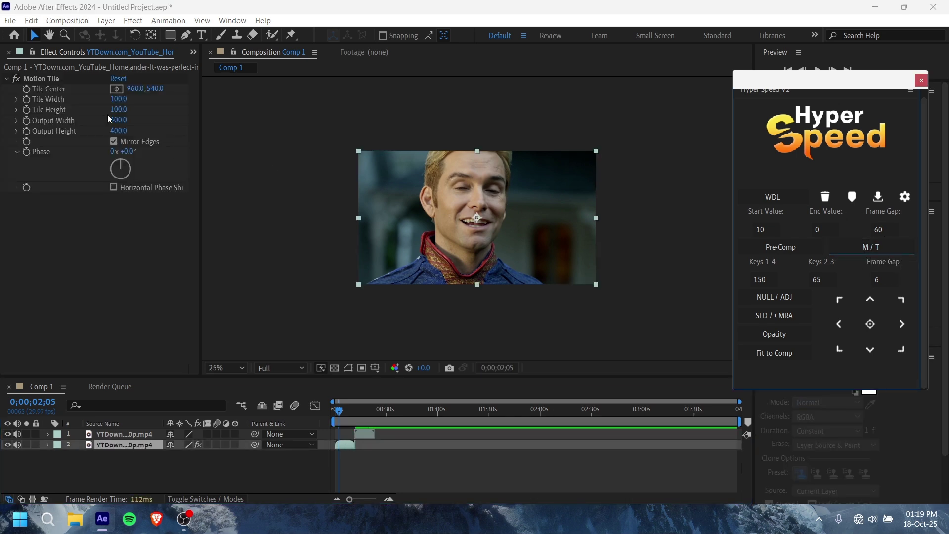
- At layer 1's start, add a Twixtor Pro speed effect to layer 1
{"action": "left_click", "coordinate": [341, 413]}
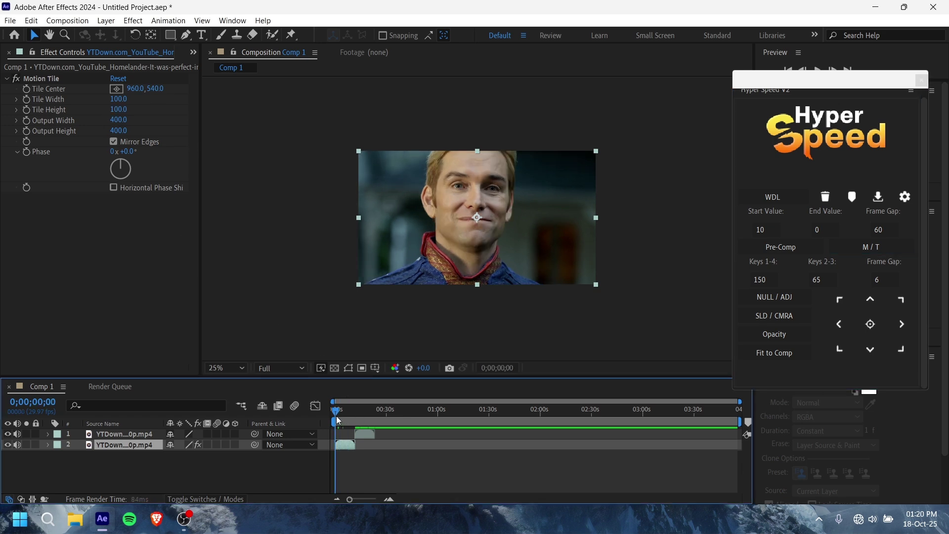
{"action": "left_click_drag", "start_coordinate": [342, 413], "coordinate": [356, 413]}
{"action": "left_click", "coordinate": [366, 433]}
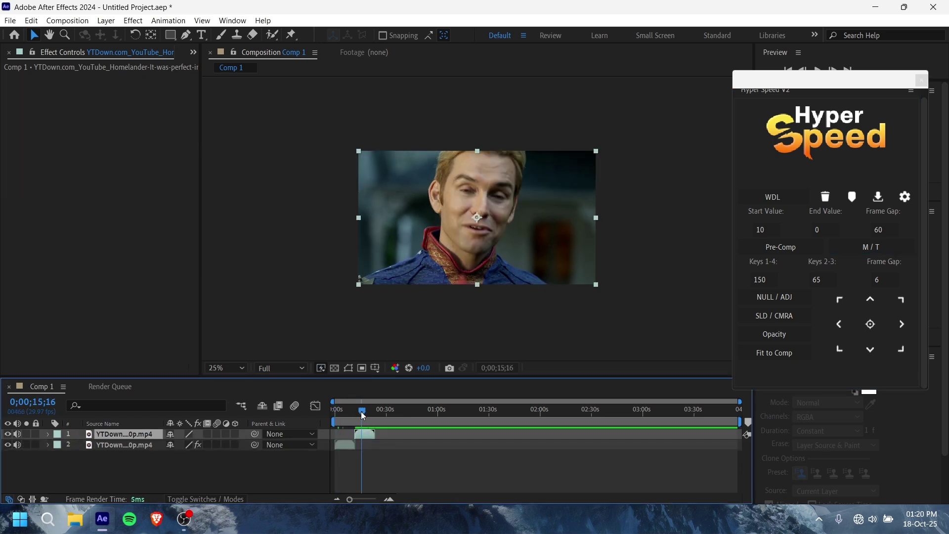
{"action": "left_click", "coordinate": [880, 248]}
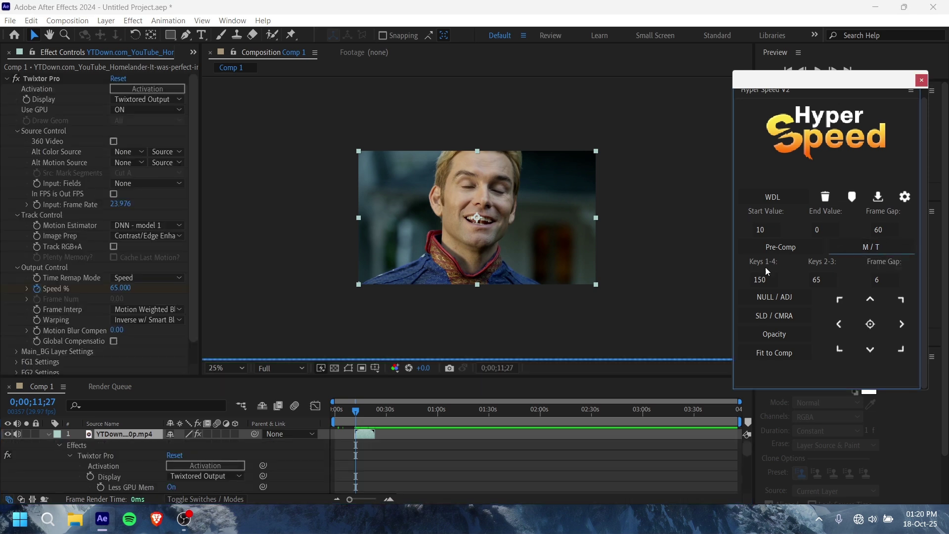
- Check the slowed footage, then delete the Twixtor Pro effect from layer 1
{"action": "left_click_drag", "start_coordinate": [350, 415], "coordinate": [358, 415]}
{"action": "scroll", "coordinate": [76, 249], "scroll_direction": "down", "scroll_amount": 1}
{"action": "scroll", "coordinate": [103, 106], "scroll_direction": "up", "scroll_amount": 1}
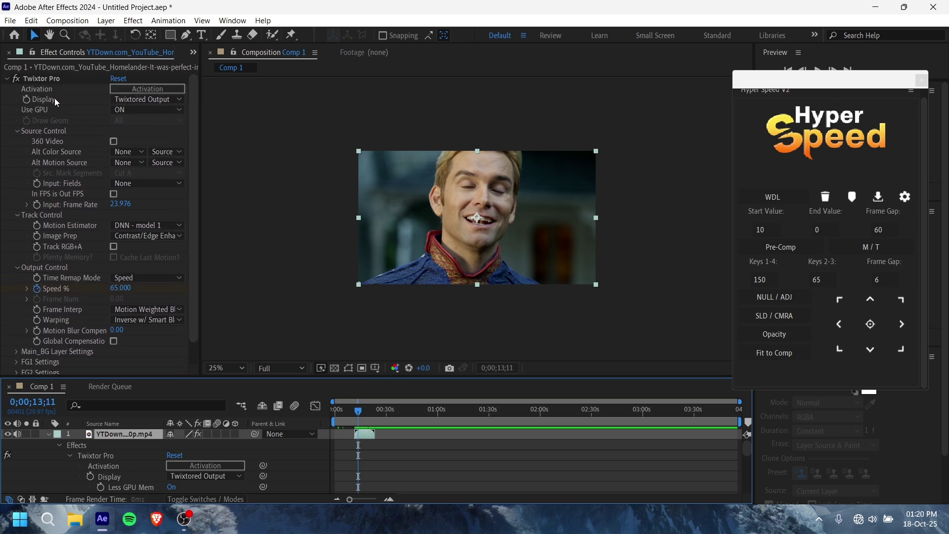
{"action": "left_click", "coordinate": [58, 78]}
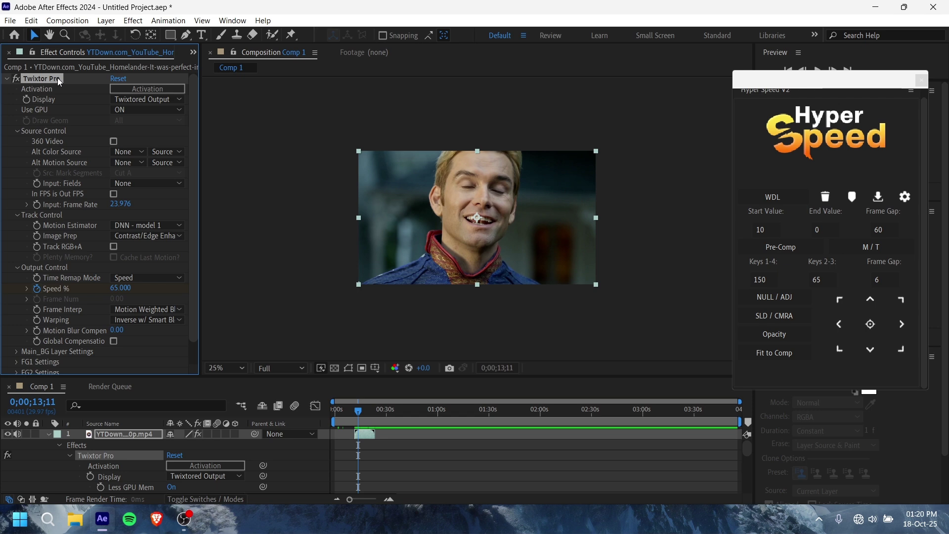
{"action": "key", "text": "Delete"}
- Collapse layer 1, play the composition from the start, and select the plain upper copy
{"action": "left_click", "coordinate": [48, 433]}
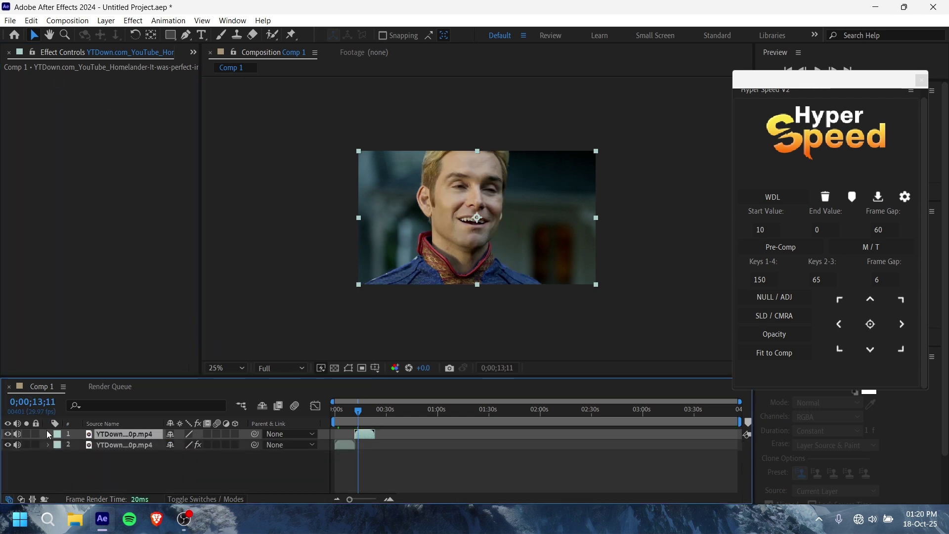
{"action": "left_click", "coordinate": [321, 488]}
{"action": "left_click_drag", "start_coordinate": [358, 419], "coordinate": [335, 416]}
{"action": "key", "text": "space"}
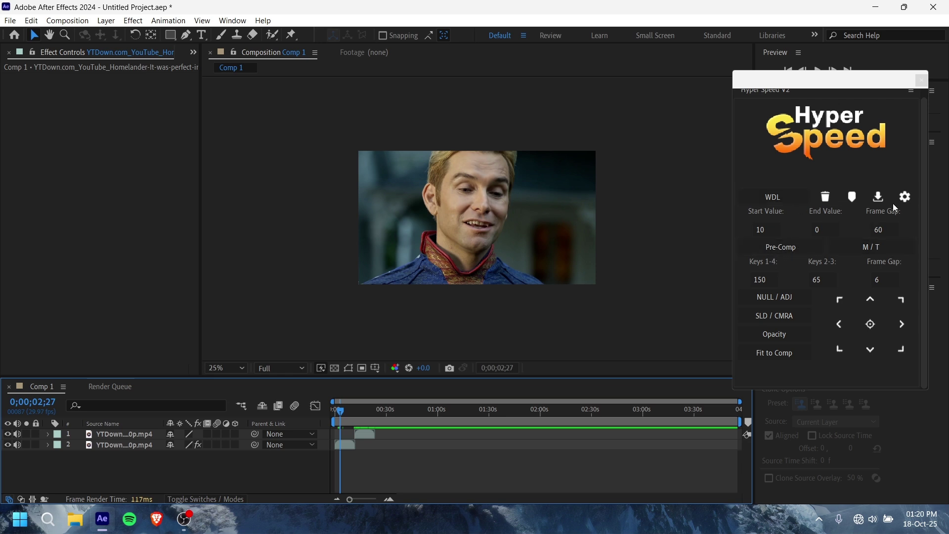
{"action": "left_click", "coordinate": [360, 434]}
- Delete the plain upper copy of the clip, leaving the Motion Tile layer
{"action": "key", "text": "Delete"}
{"action": "left_click", "coordinate": [348, 438]}
{"action": "right_click", "coordinate": [348, 437]}
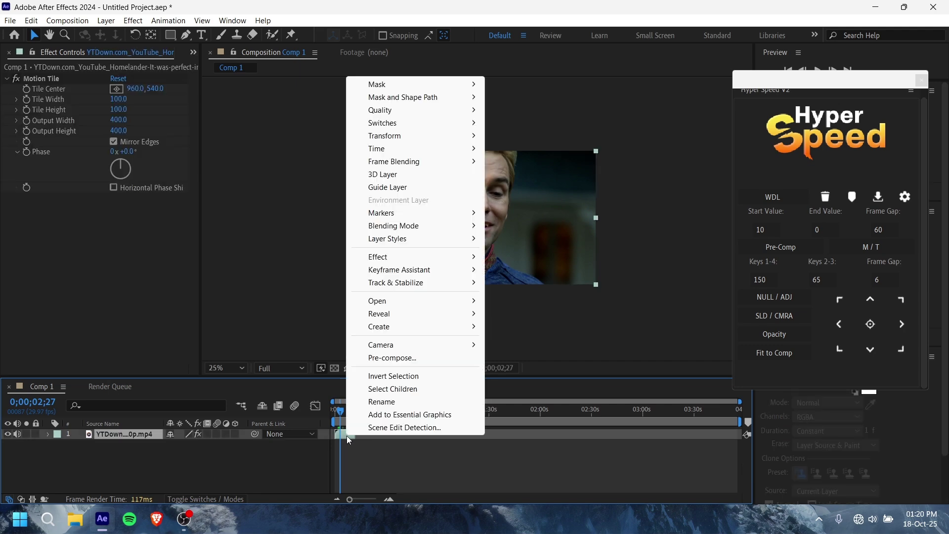
{"action": "mouse_move", "coordinate": [420, 270]}
{"action": "left_click", "coordinate": [472, 326]}
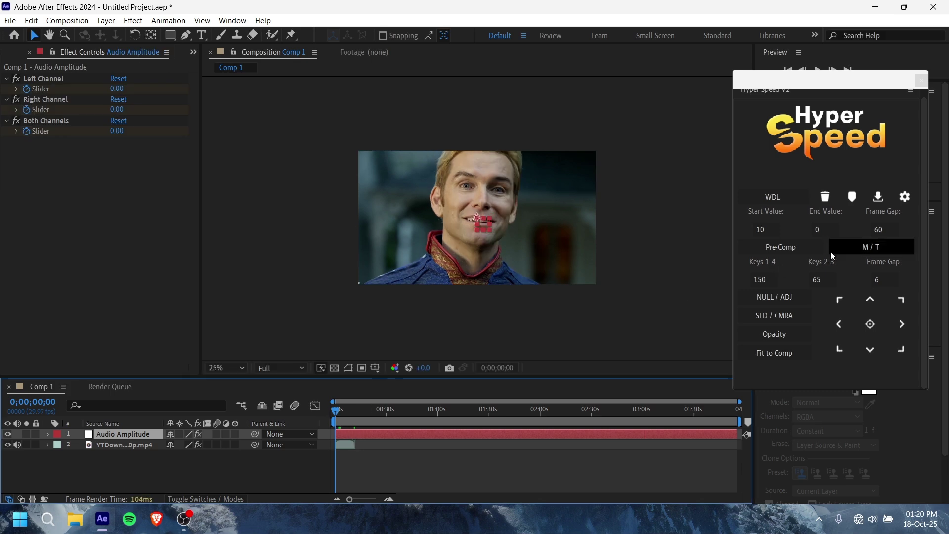
- Generate an Audio Amplitude layer, check the marker at 0;00;07;17, then delete it
{"action": "left_click", "coordinate": [852, 198]}
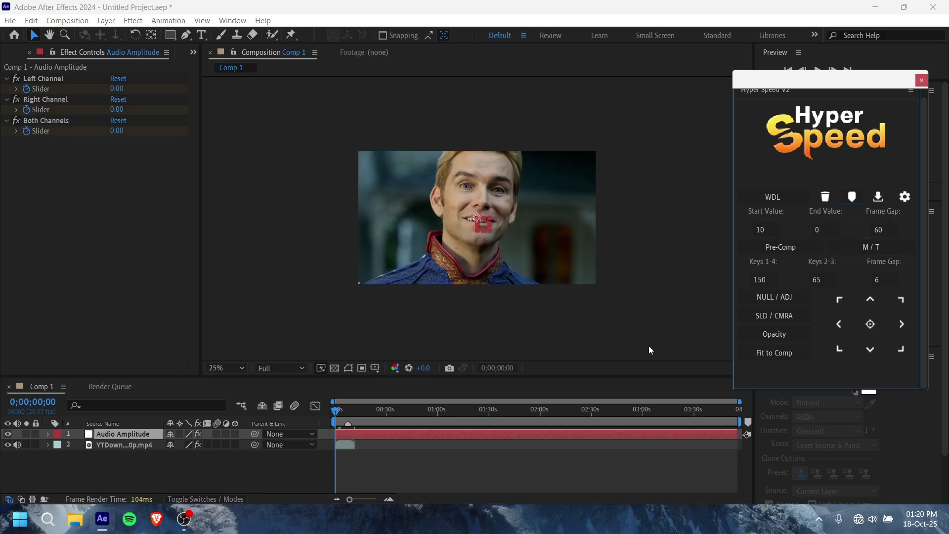
{"action": "scroll", "coordinate": [352, 448], "scroll_direction": "up", "scroll_amount": 3, "text": "alt"}
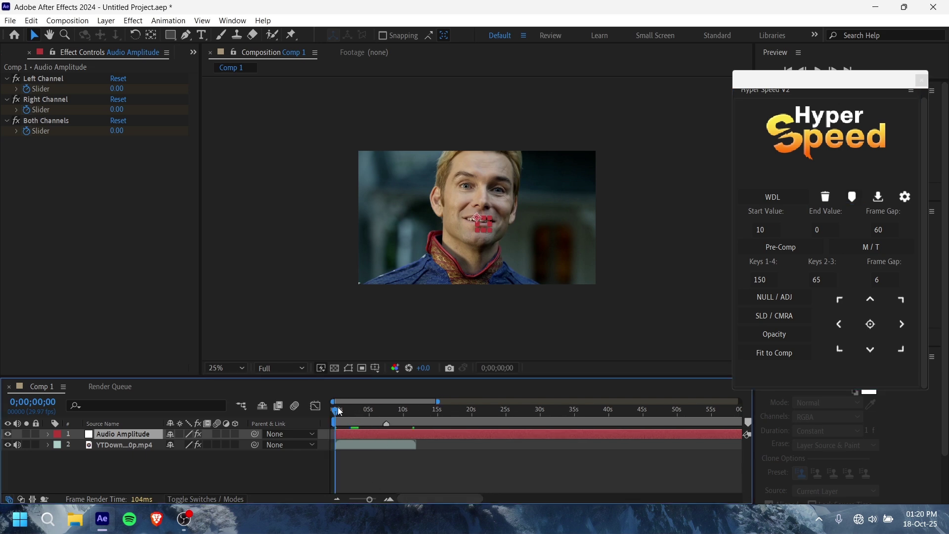
{"action": "key", "text": "k"}
{"action": "scroll", "coordinate": [387, 423], "scroll_direction": "down", "scroll_amount": 3, "text": "alt"}
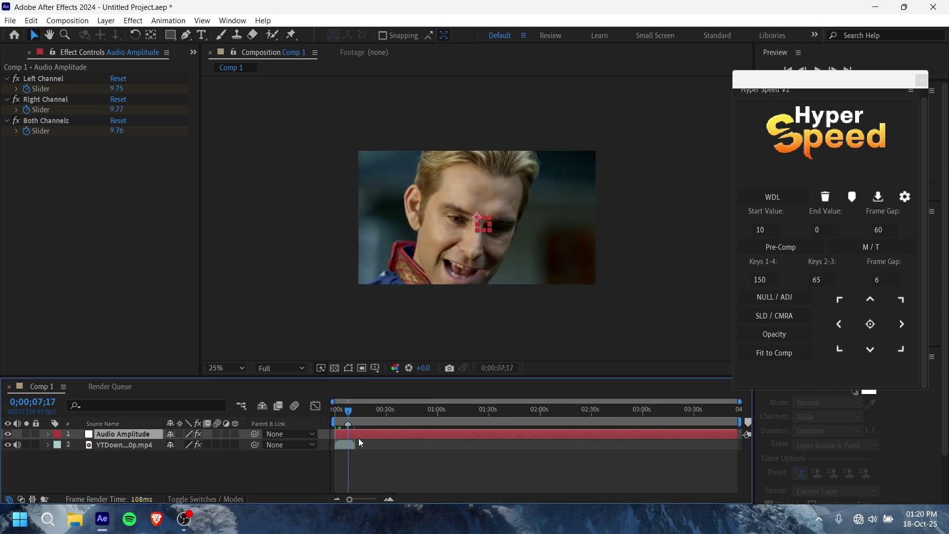
{"action": "key", "text": "Delete"}
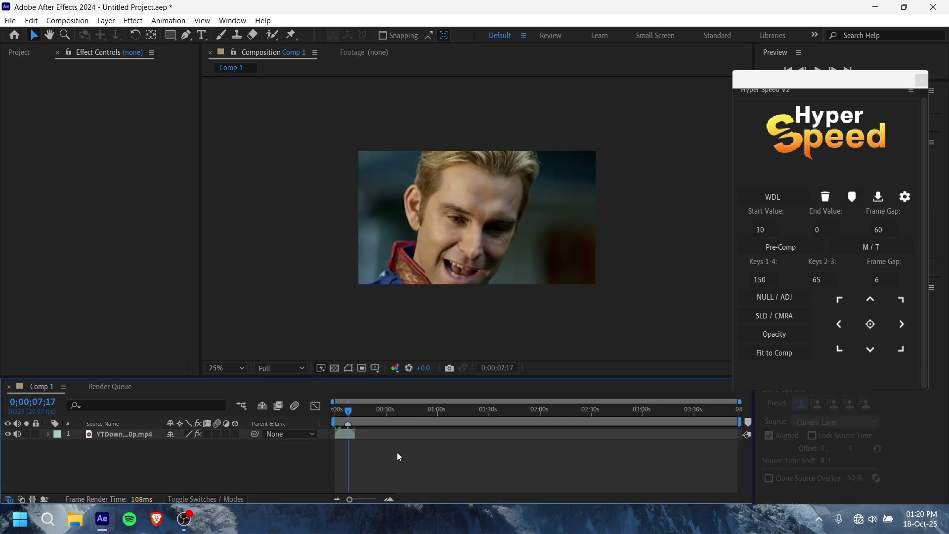
{"action": "key", "text": "Home"}
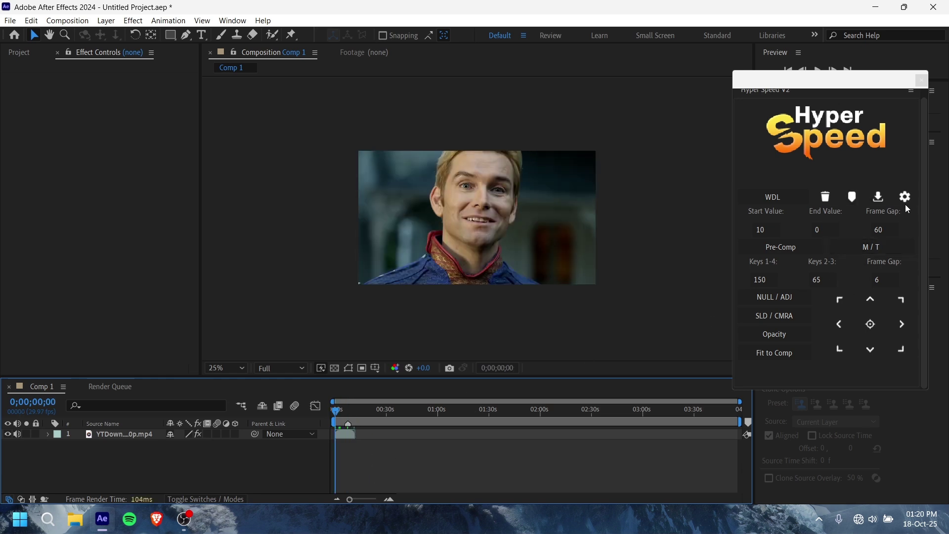
- Review 'Allow Scripts to Write Files and Access Network' in Scripting & Expressions preferences
{"action": "key", "text": "alt+w"}
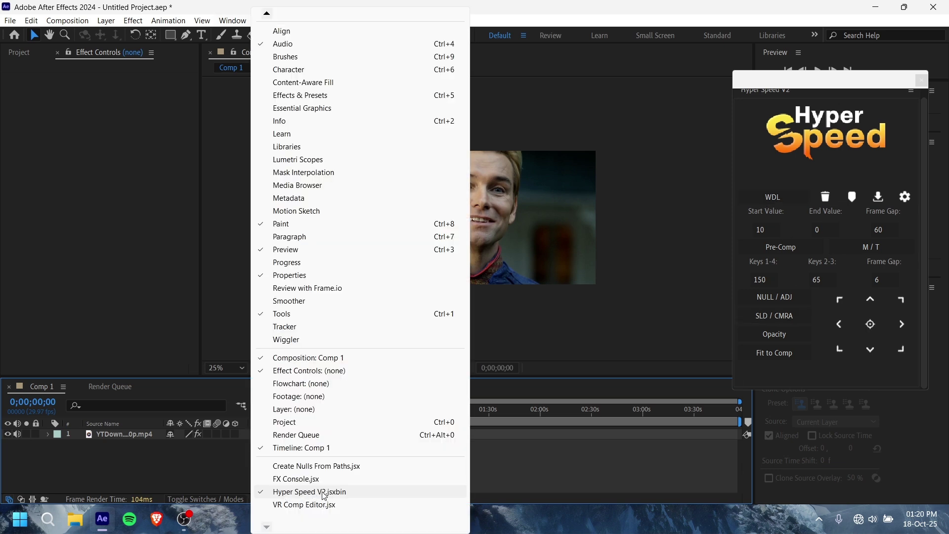
{"action": "left_click", "coordinate": [582, 460]}
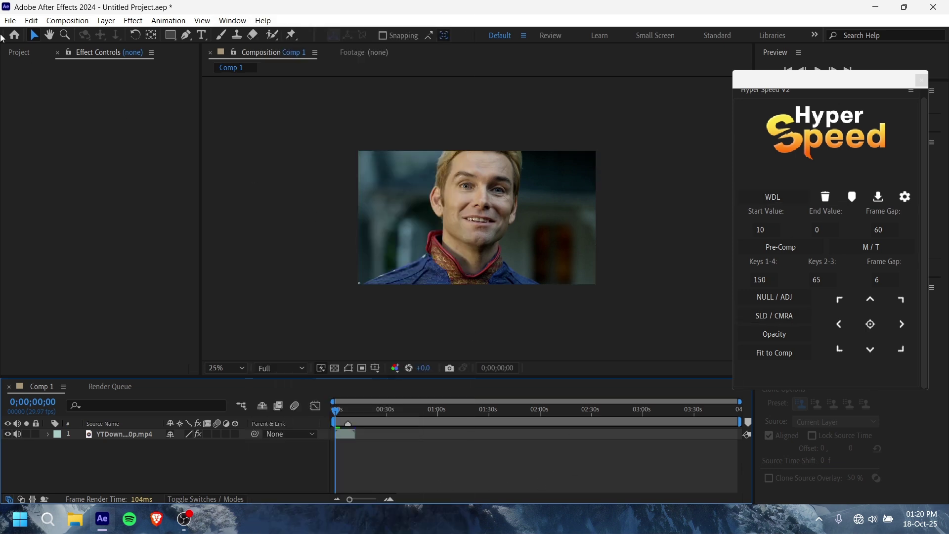
{"action": "left_click", "coordinate": [10, 20]}
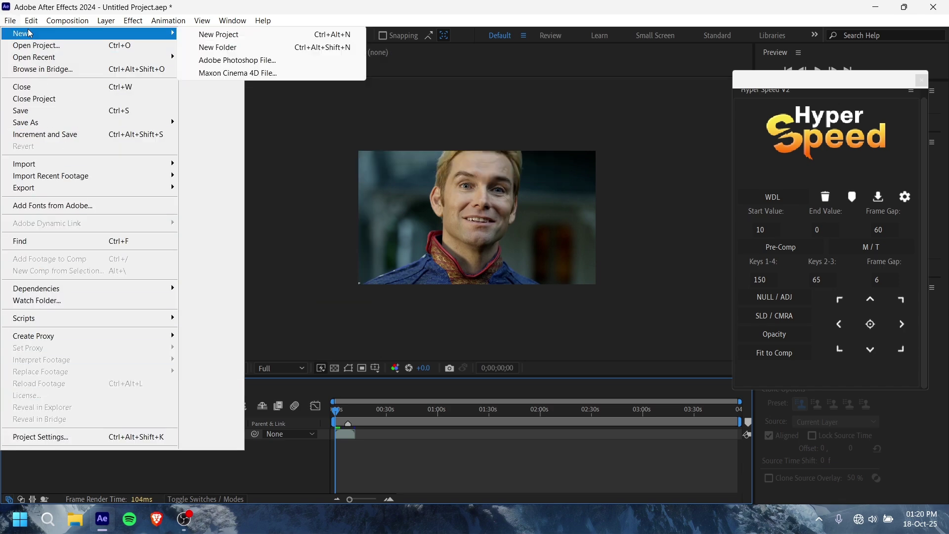
{"action": "mouse_move", "coordinate": [31, 20]}
{"action": "mouse_move", "coordinate": [68, 356]}
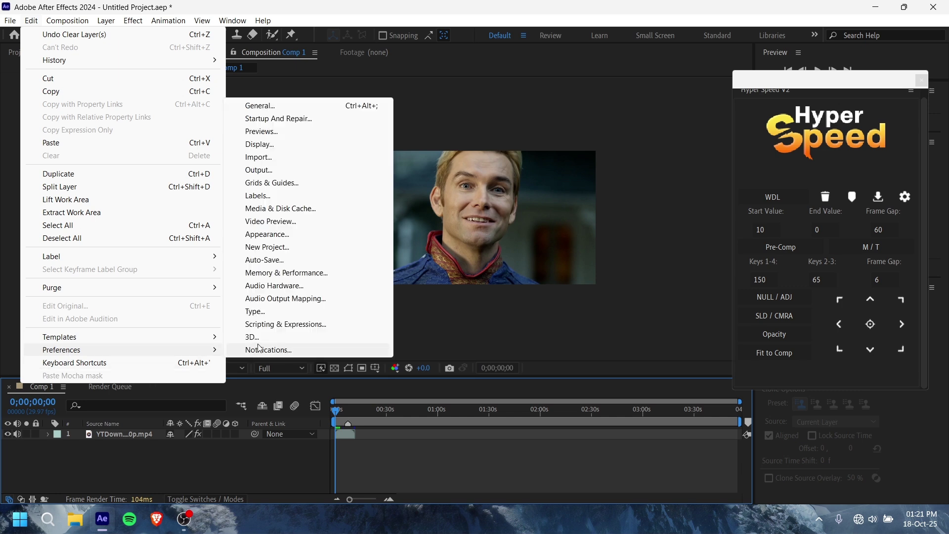
{"action": "left_click", "coordinate": [278, 324]}
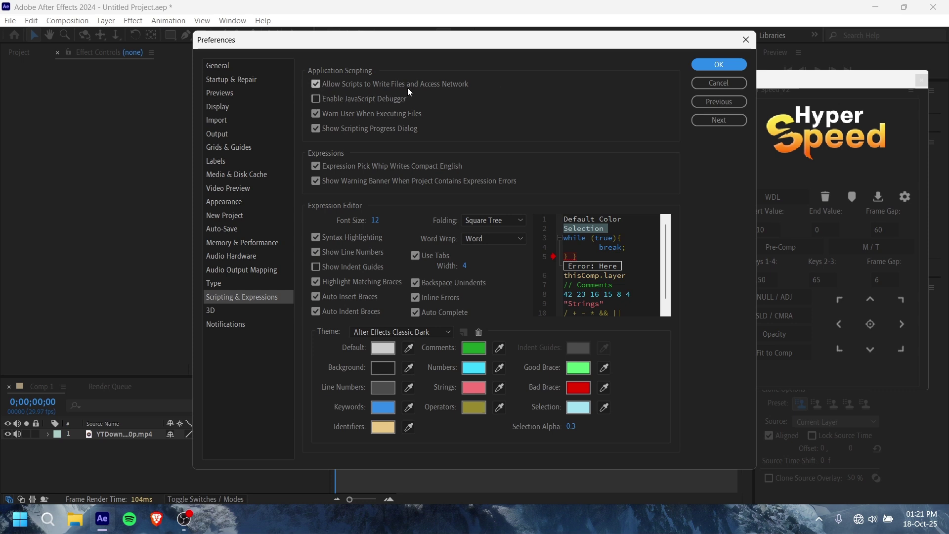
{"action": "left_click", "coordinate": [746, 40]}
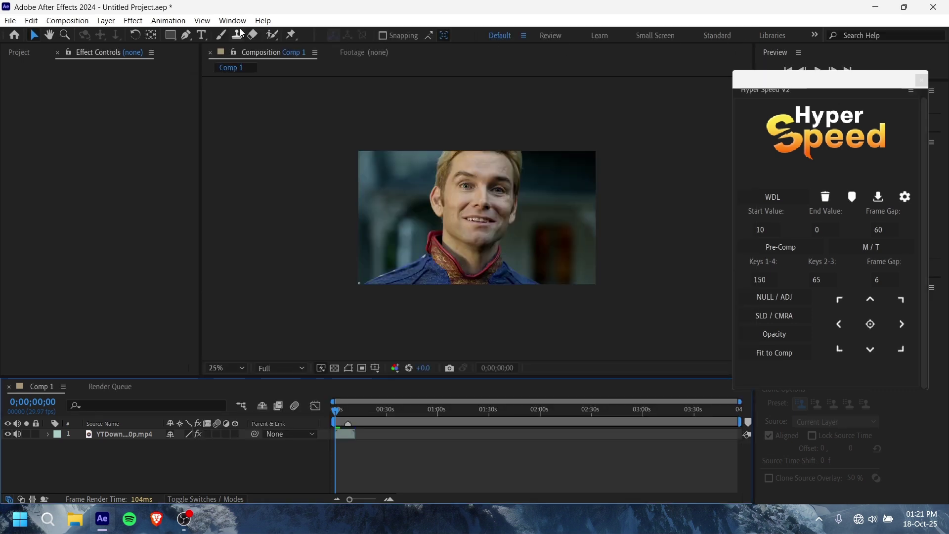
- Minimise After Effects to reach File Explorer on Local Disk (C:)
{"action": "left_click", "coordinate": [232, 20]}
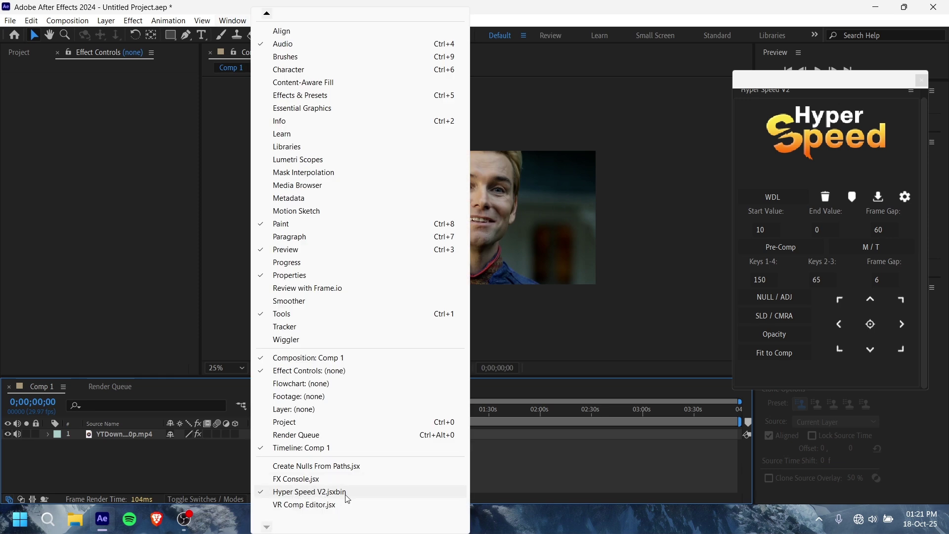
{"action": "left_click", "coordinate": [564, 492]}
{"action": "left_click", "coordinate": [876, 7]}
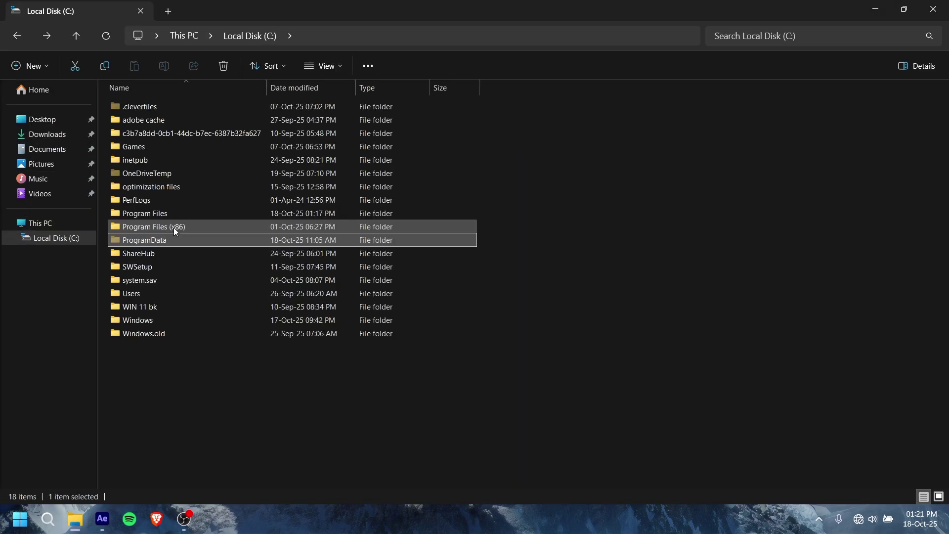
- Browse Program Files > Adobe > Adobe After Effects 2024 > Support Files > Scripts > ScriptUI Panels
{"action": "double_click", "coordinate": [168, 214]}
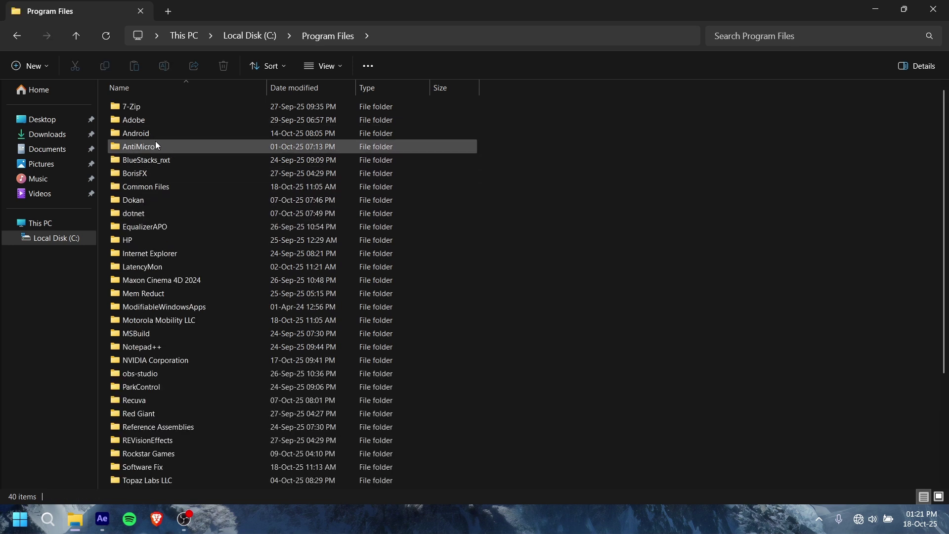
{"action": "double_click", "coordinate": [172, 119]}
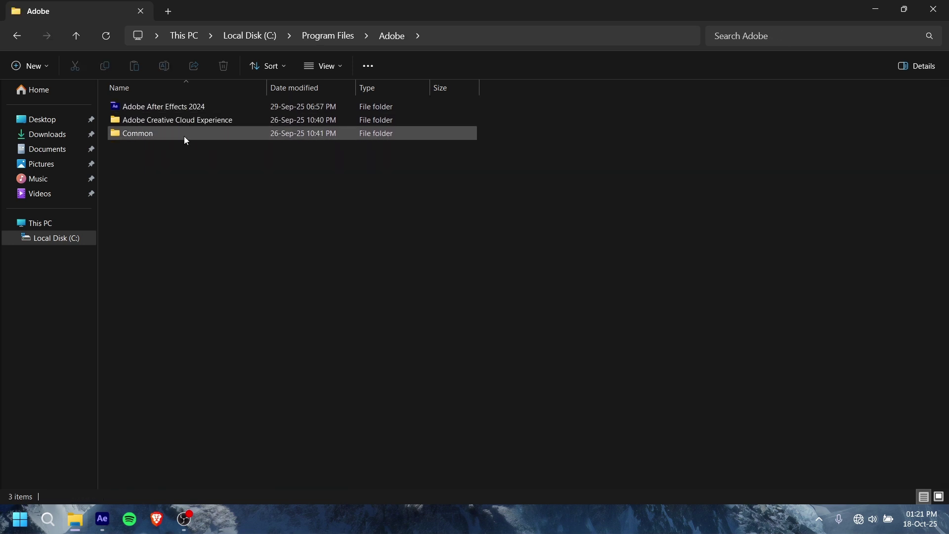
{"action": "double_click", "coordinate": [212, 105]}
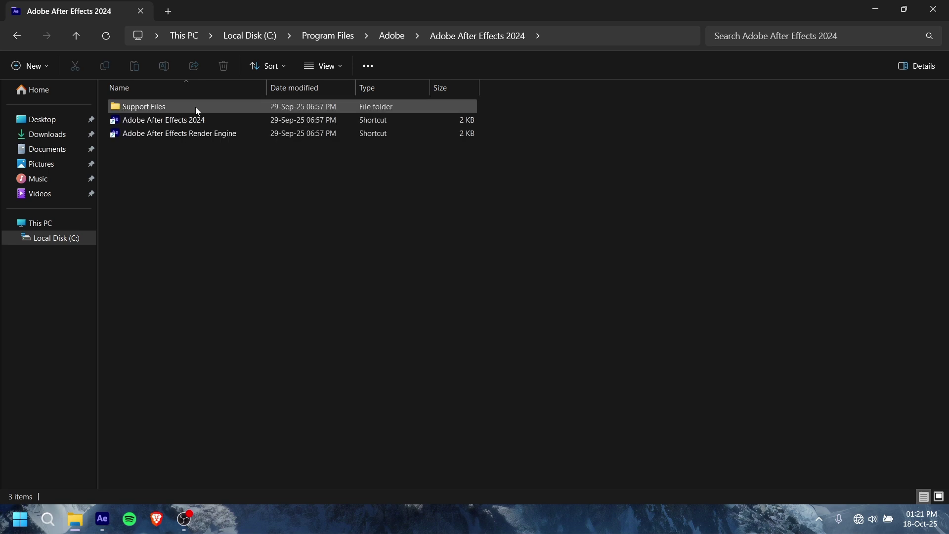
{"action": "double_click", "coordinate": [196, 108]}
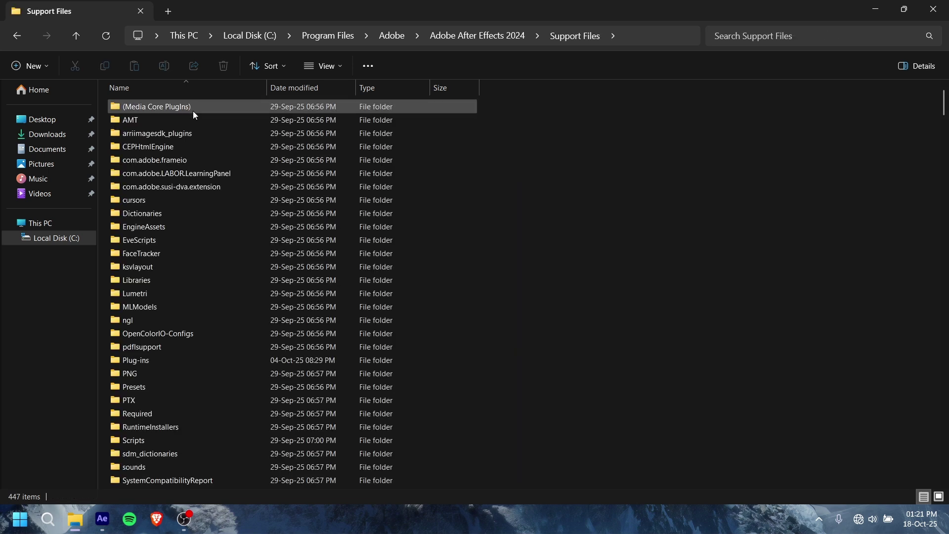
{"action": "double_click", "coordinate": [161, 441]}
{"action": "left_click", "coordinate": [183, 137]}
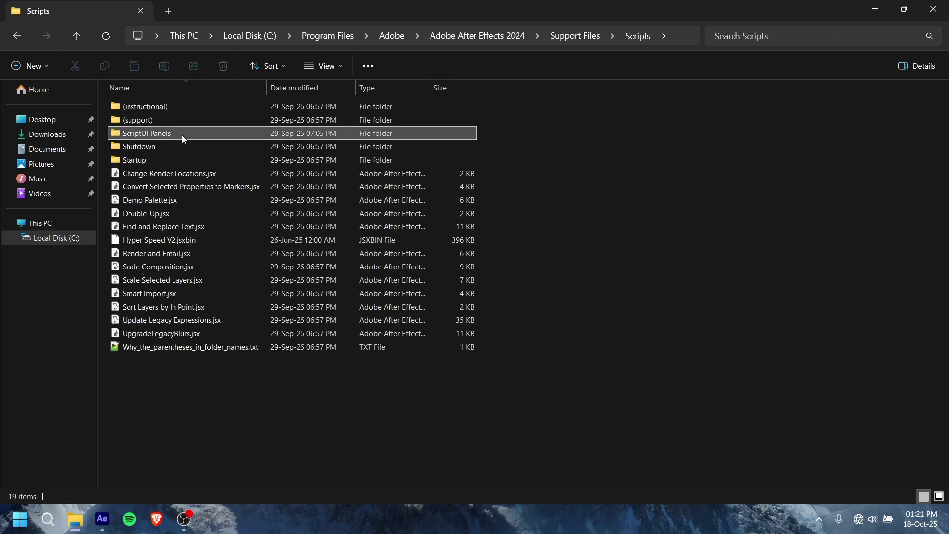
{"action": "double_click", "coordinate": [183, 138]}
- Highlight the Hyper Speed V2.jsxbin file in ScriptUI Panels to show its install location
{"action": "left_click", "coordinate": [160, 144]}
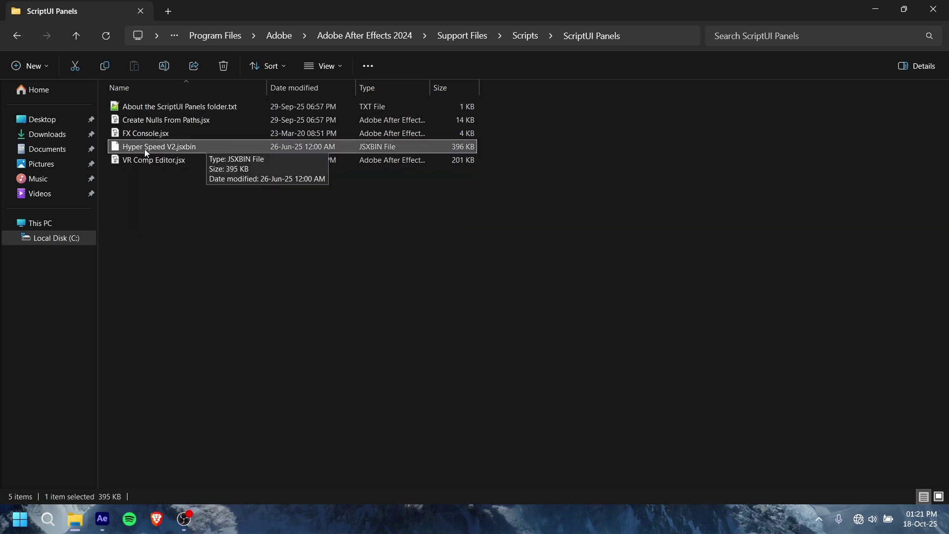
{"action": "left_click", "coordinate": [492, 149]}
{"action": "left_click", "coordinate": [198, 142]}
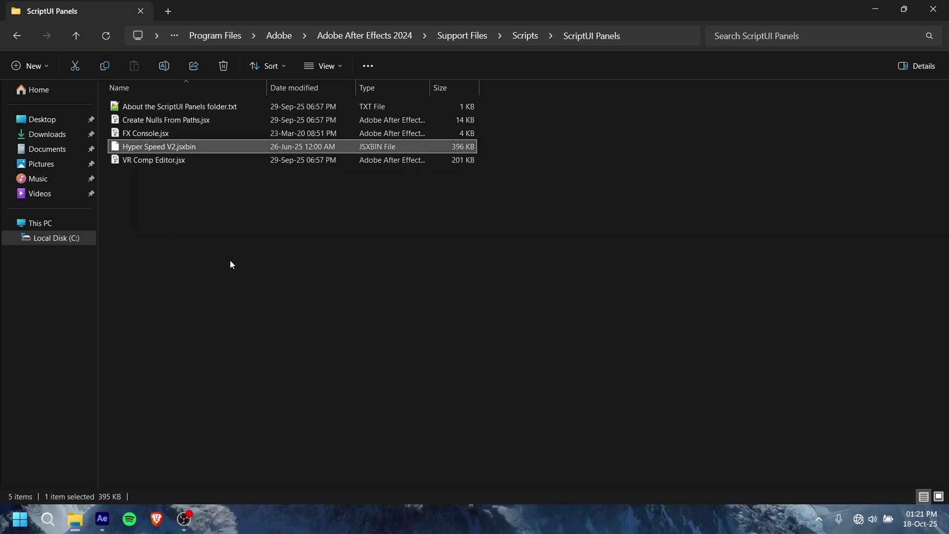
{"action": "left_click", "coordinate": [230, 260]}
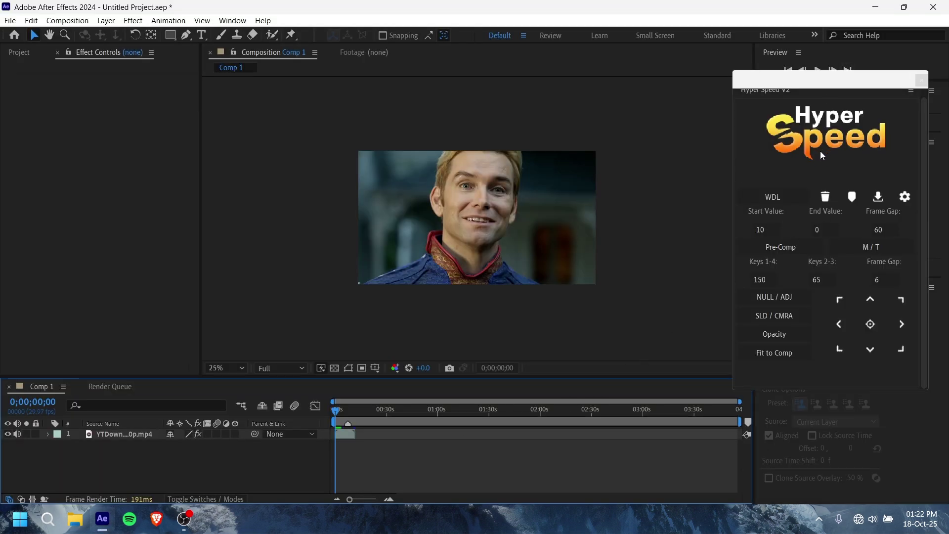
{"action": "scroll", "coordinate": [821, 150], "scroll_direction": "up", "scroll_amount": 1}
{"action": "left_click", "coordinate": [911, 98]}
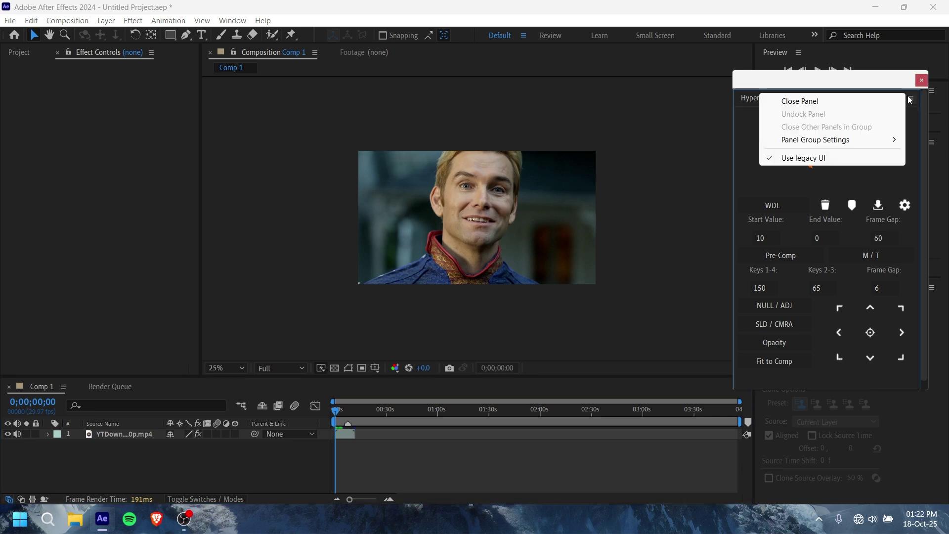
{"action": "left_click_drag", "start_coordinate": [895, 83], "coordinate": [897, 82]}
{"action": "left_click", "coordinate": [518, 228]}
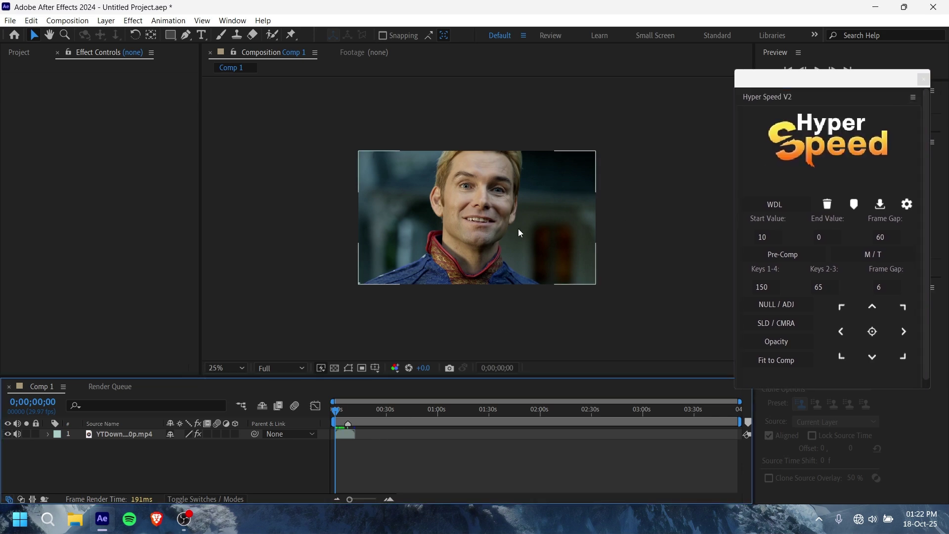
{"action": "scroll", "coordinate": [518, 229], "scroll_direction": "up", "scroll_amount": 2}
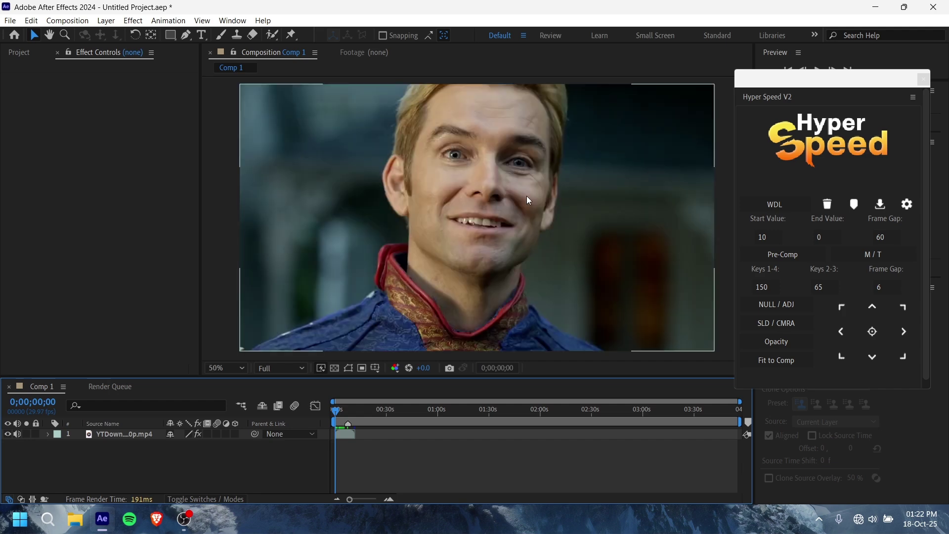
{"action": "scroll", "coordinate": [526, 195], "scroll_direction": "down", "scroll_amount": 2}
{"action": "left_click", "coordinate": [393, 469]}
{"action": "left_click", "coordinate": [184, 518]}
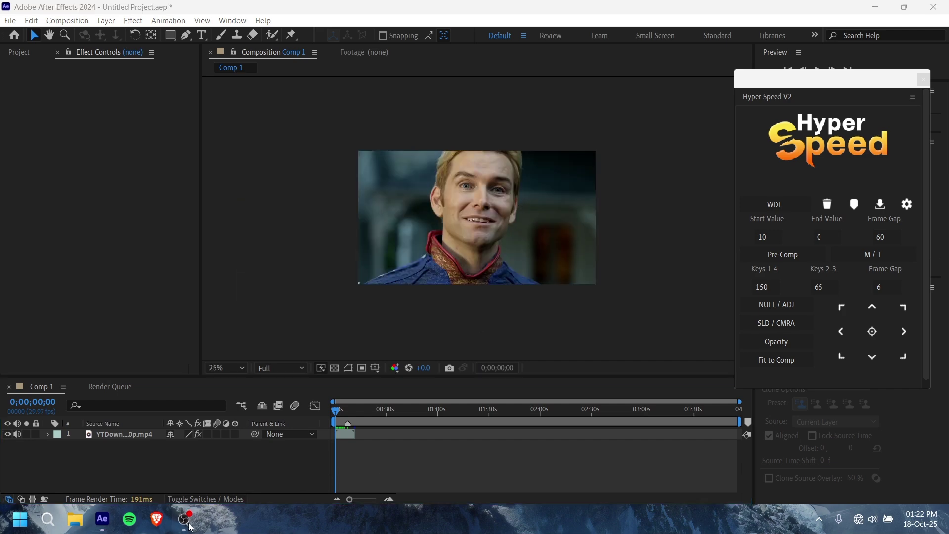